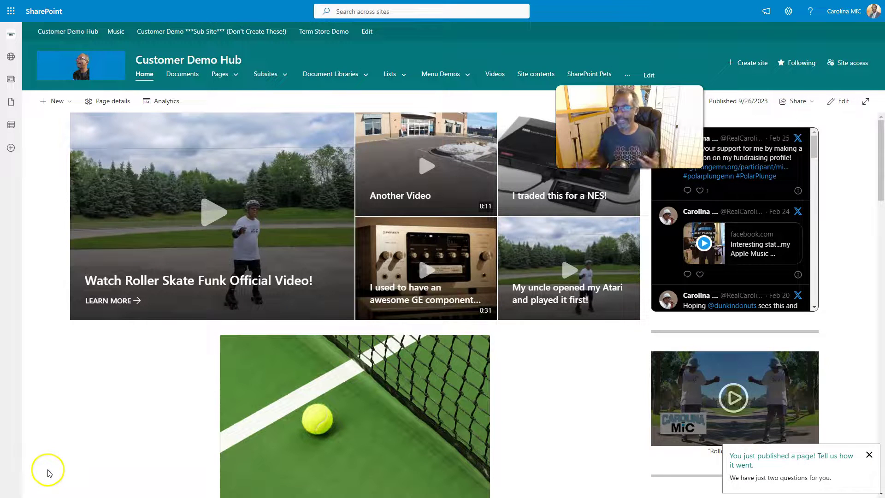
# Add a text overlay reading 'Type Type' to the tennis-ball image.
pyautogui.scroll(-2, 72, 466)
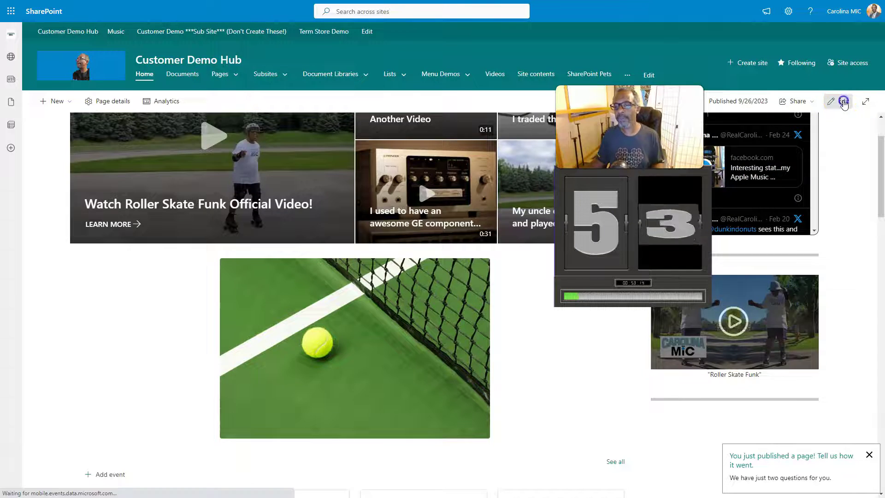
pyautogui.click(841, 101)
pyautogui.scroll(-1, 373, 366)
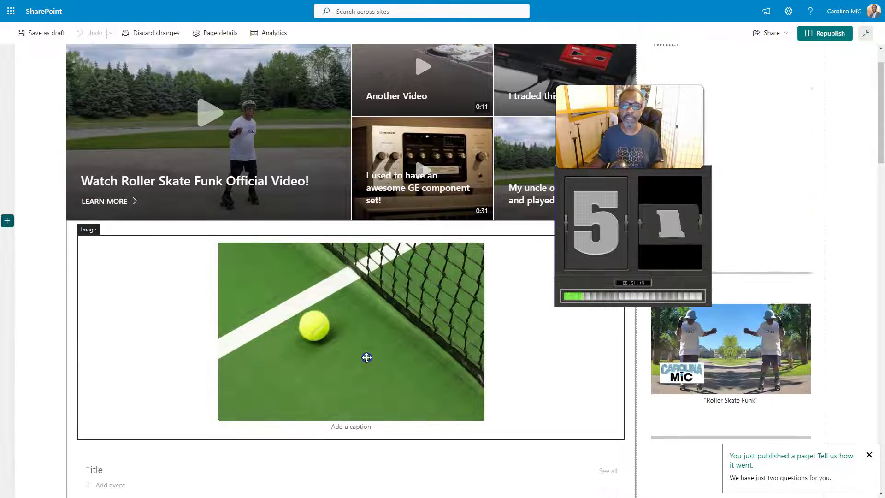
pyautogui.click(366, 358)
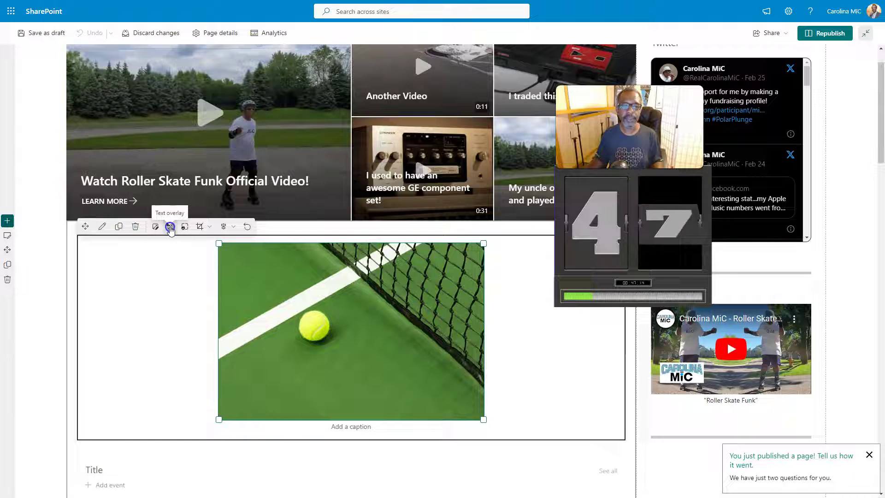
pyautogui.click(171, 227)
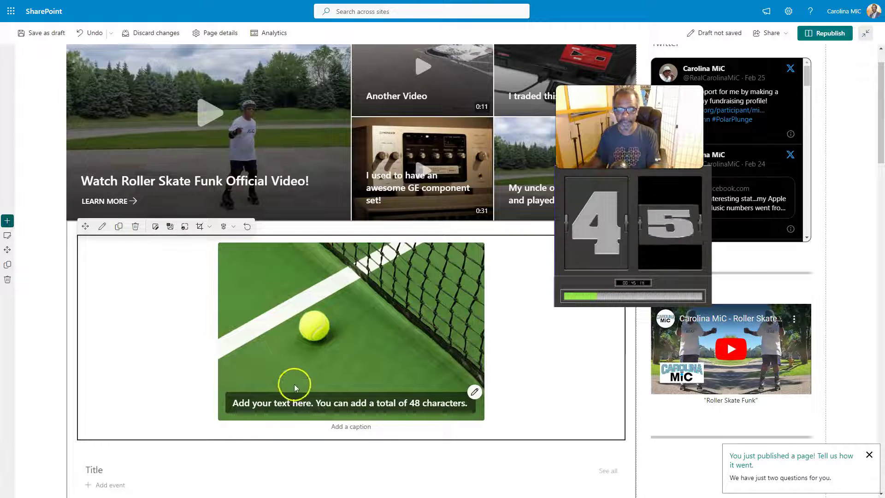
pyautogui.click(288, 401)
pyautogui.write('Type Type')
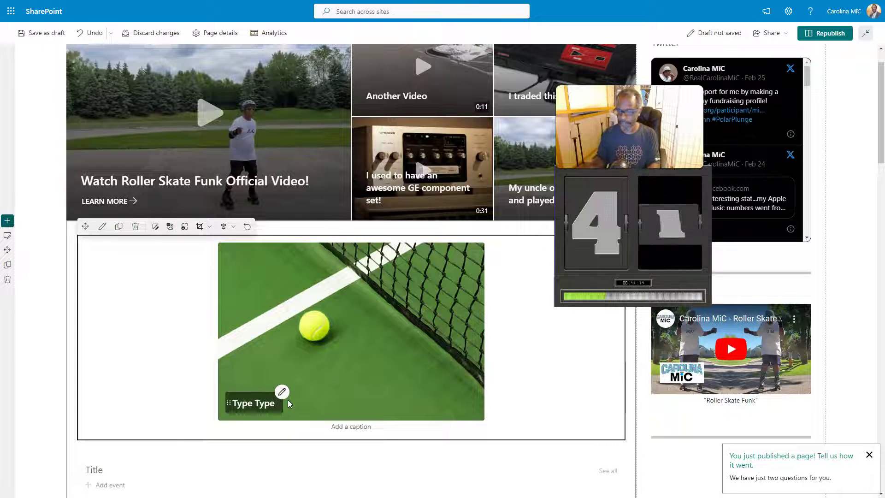
# Finish the overlay and republish the Customer Demo Hub page.
pyautogui.click(870, 33)
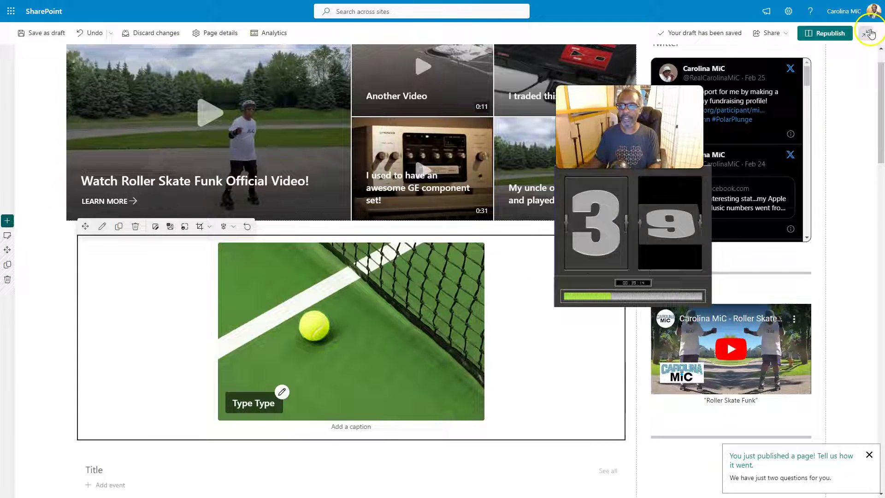
pyautogui.click(837, 33)
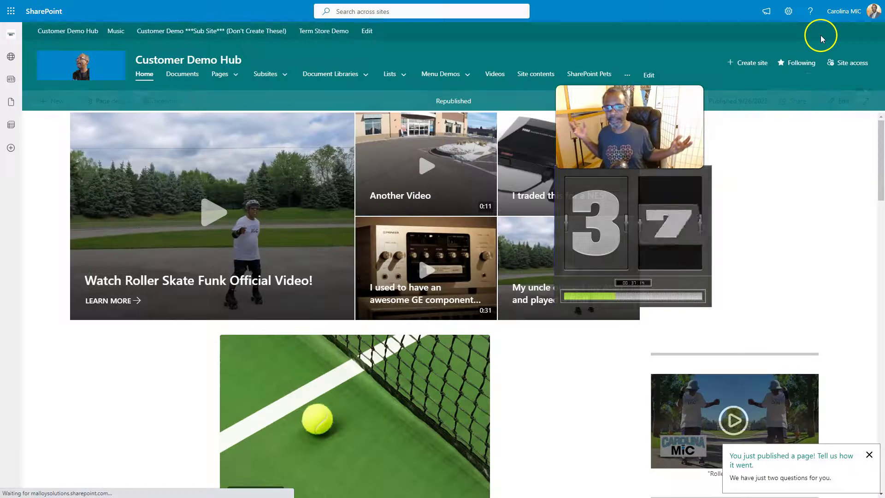
pyautogui.scroll(-1, 724, 230)
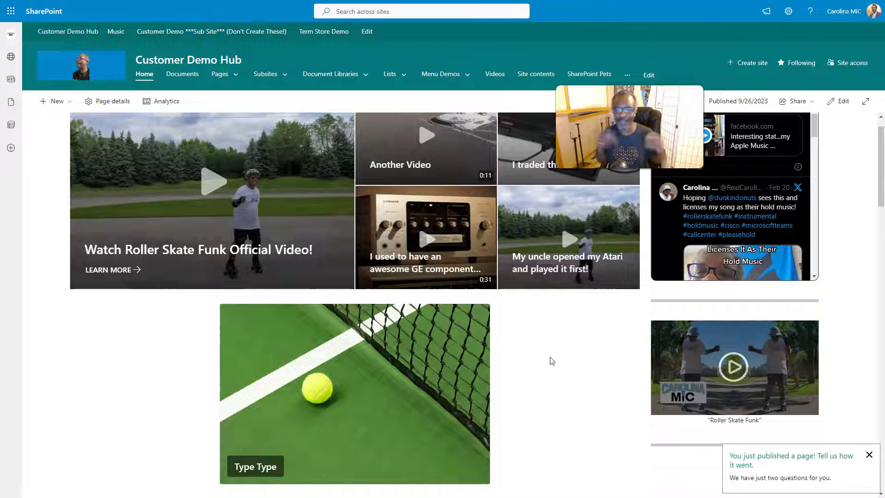
# Reopen the Customer Demo Hub page for editing and delete the tennis-ball Image web part.
pyautogui.click(553, 358)
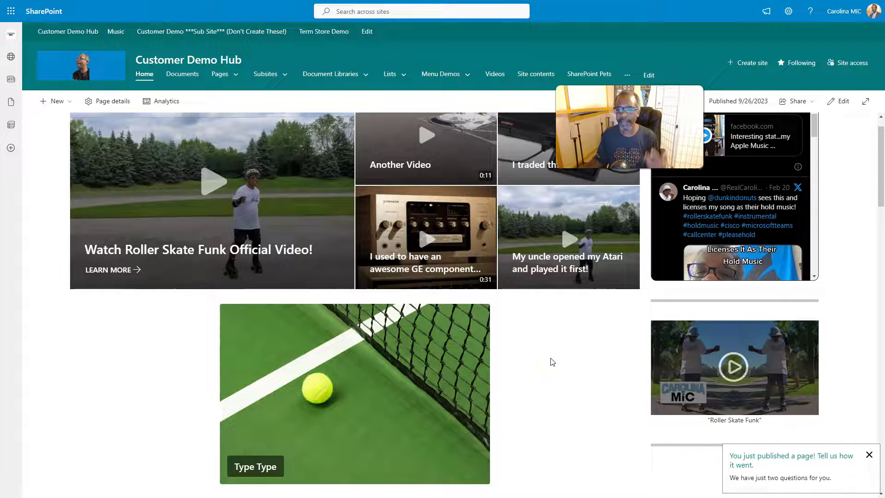
pyautogui.click(761, 192)
pyautogui.click(633, 272)
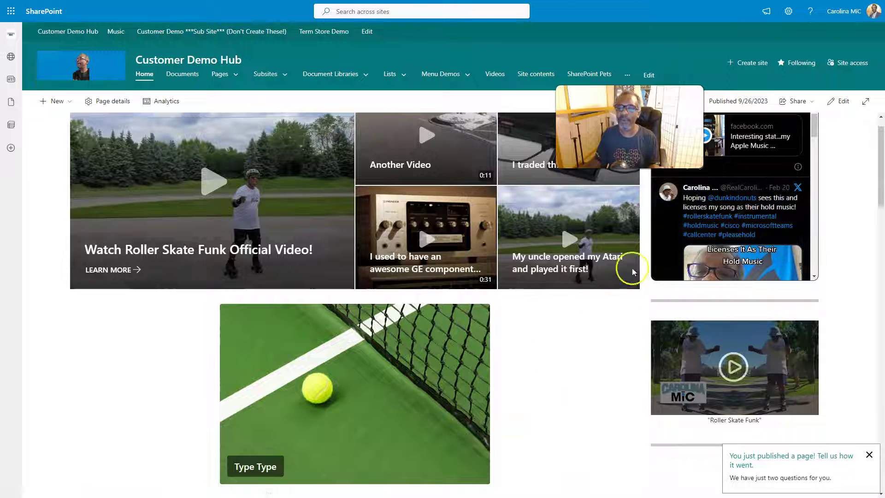
pyautogui.click(840, 102)
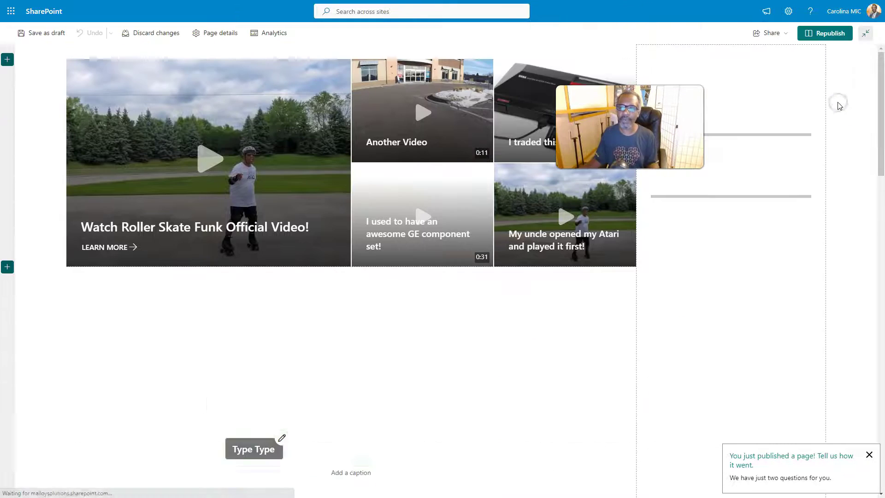
pyautogui.scroll(-2, 524, 326)
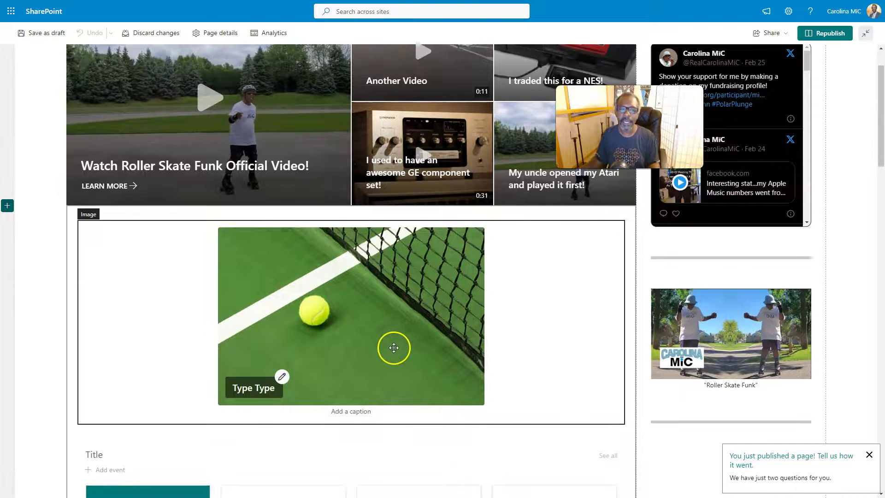
pyautogui.click(170, 337)
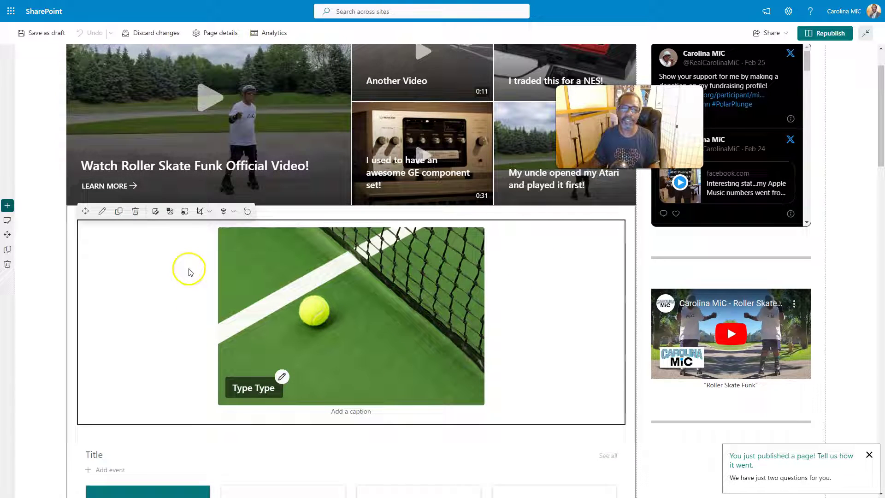
pyautogui.click(135, 212)
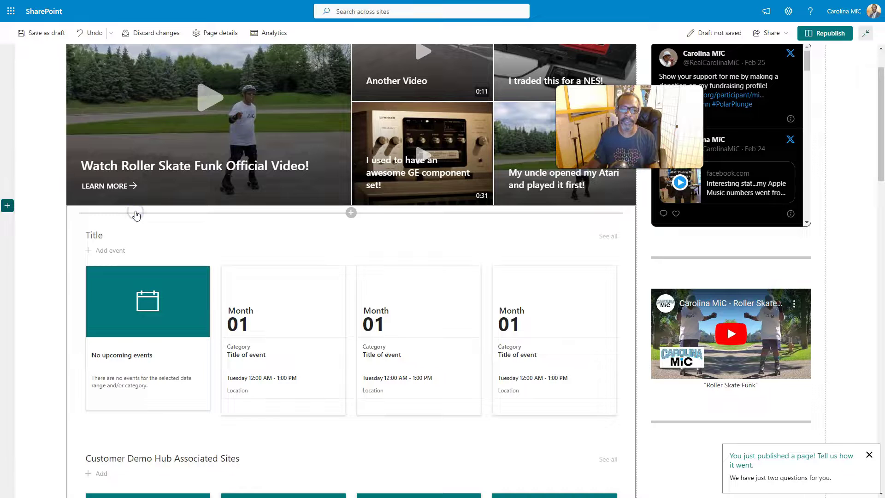
pyautogui.click(316, 207)
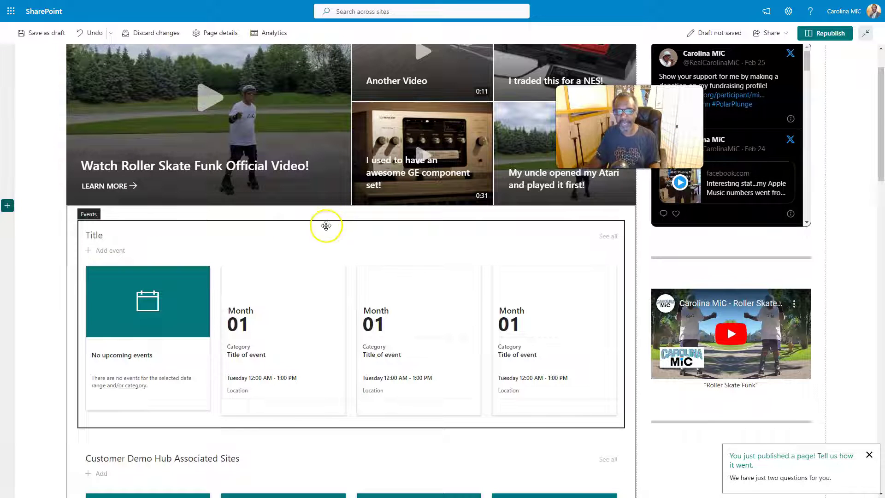
pyautogui.click(323, 210)
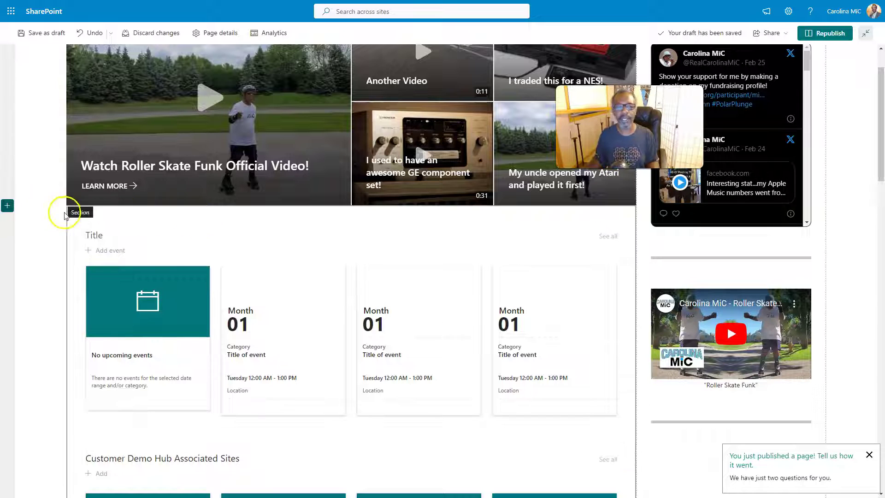
# Insert a new one-column section below the videos and add an Image web part to it.
pyautogui.click(6, 206)
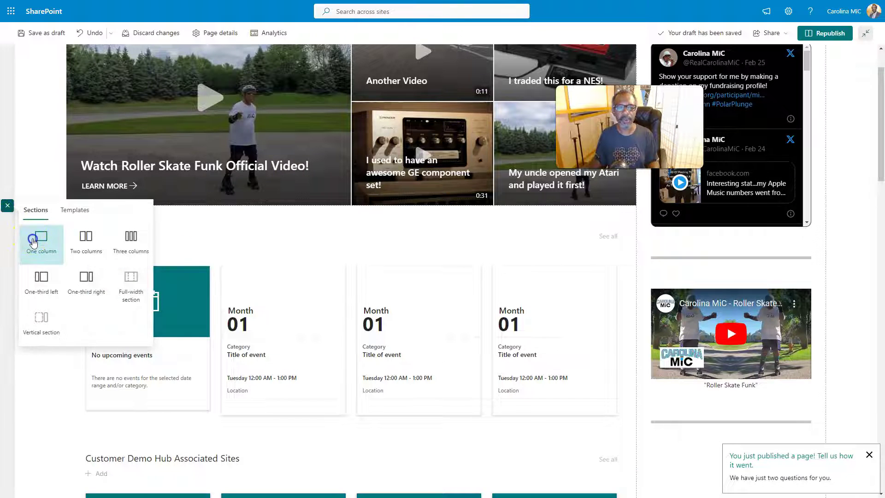
pyautogui.click(33, 242)
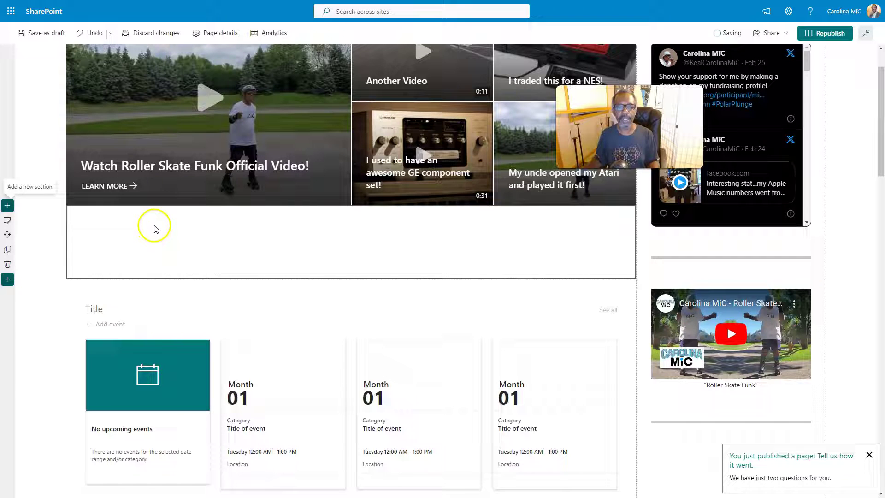
pyautogui.click(165, 237)
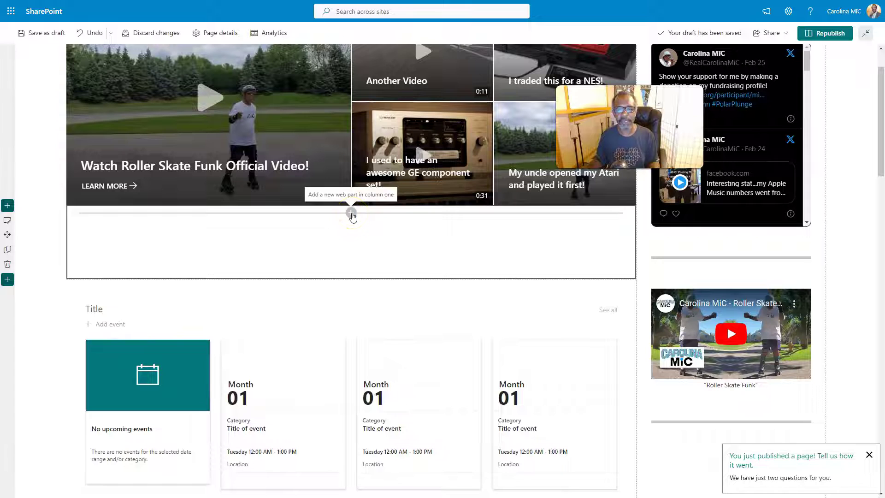
pyautogui.click(351, 213)
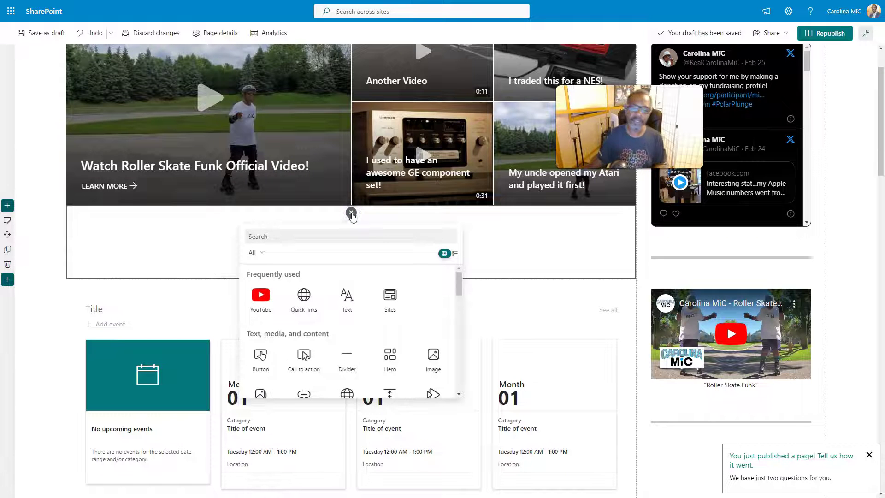
pyautogui.scroll(-1, 364, 310)
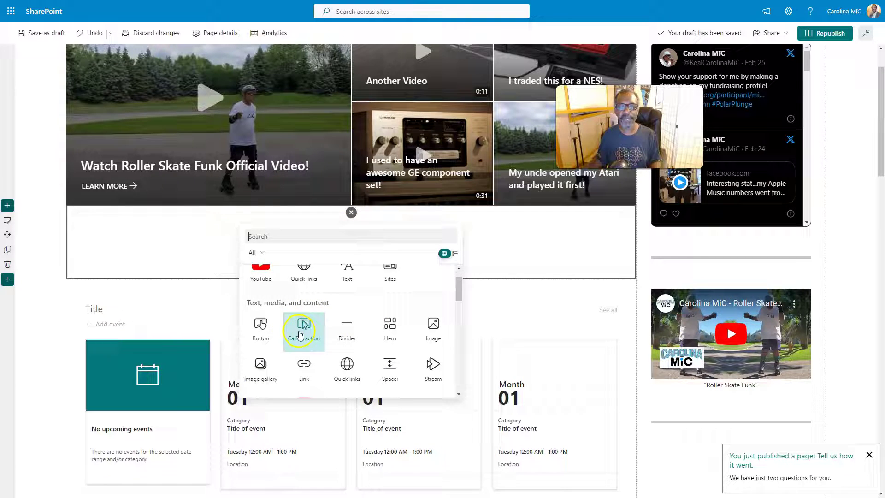
pyautogui.scroll(-1, 431, 326)
pyautogui.click(430, 314)
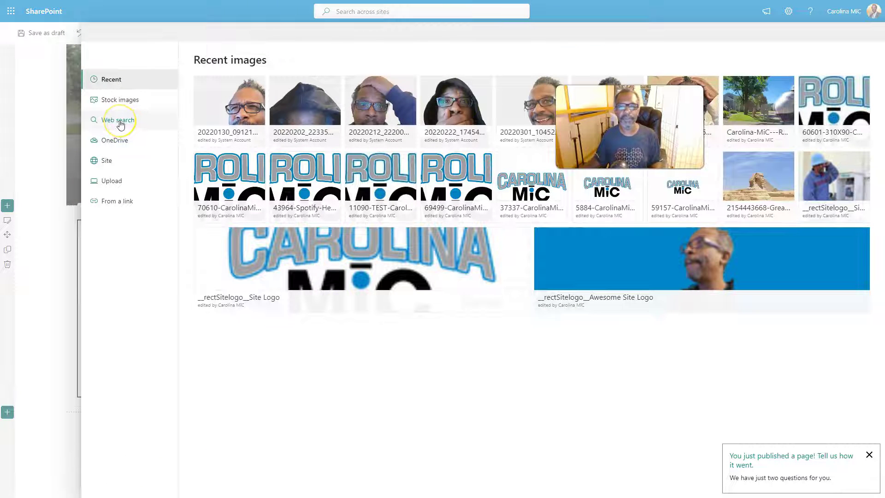
# Insert the paper-people stock image into the new Image web part.
pyautogui.click(109, 166)
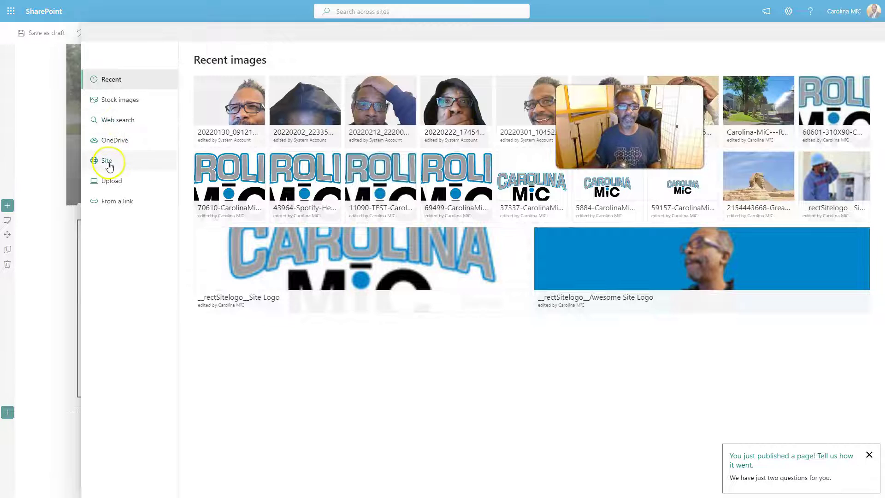
pyautogui.click(113, 99)
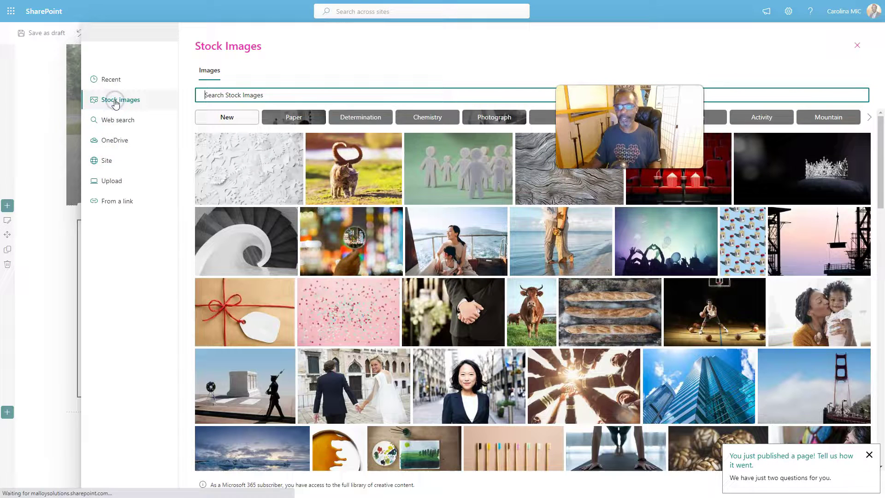
pyautogui.click(468, 176)
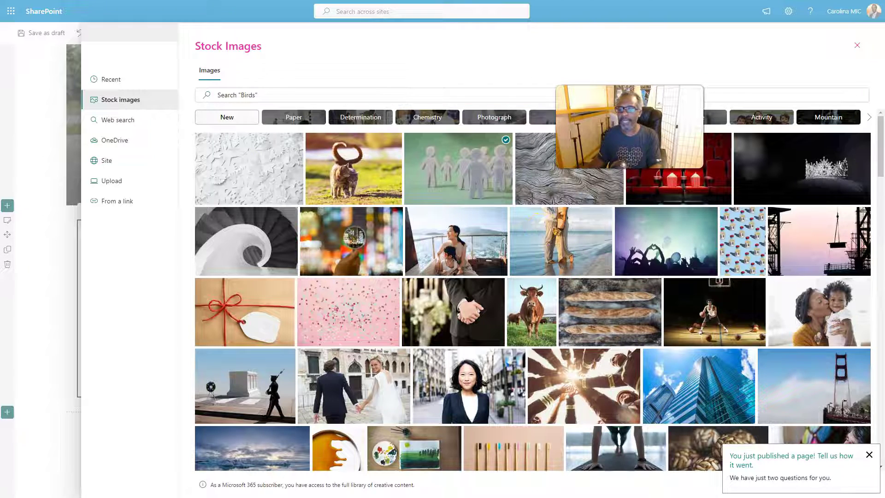
pyautogui.click(869, 454)
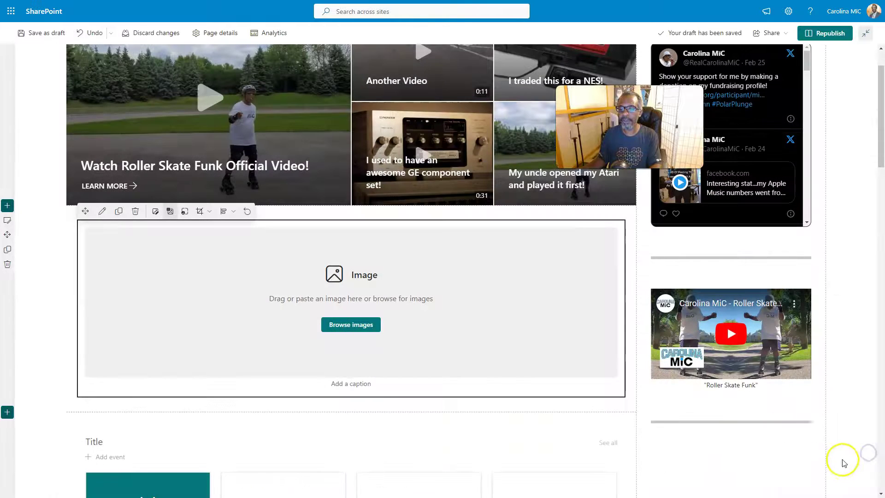
pyautogui.click(365, 326)
pyautogui.click(117, 100)
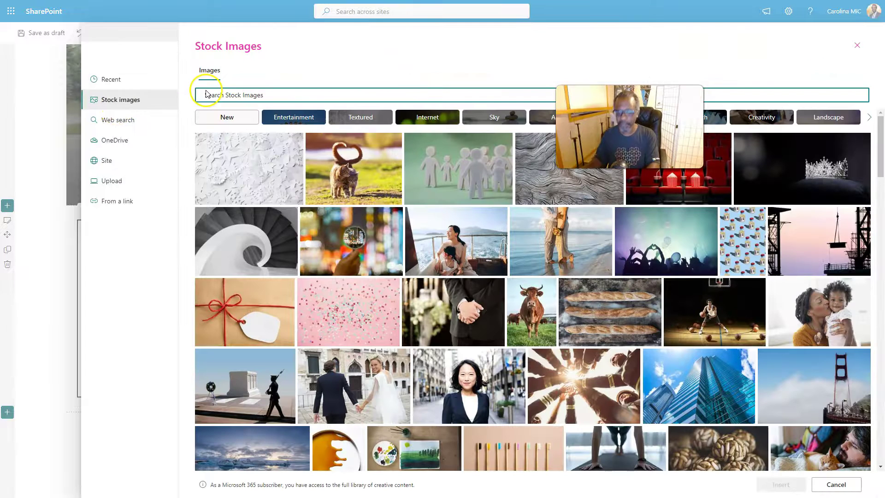
pyautogui.click(781, 482)
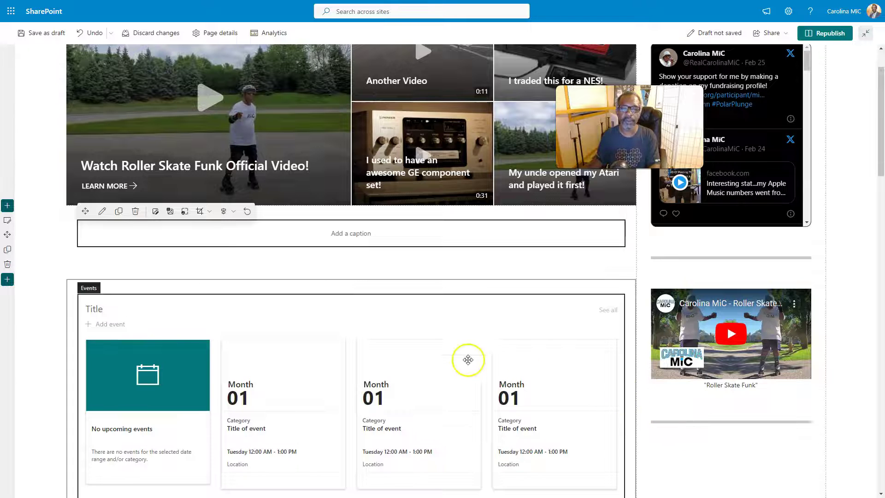
pyautogui.scroll(-3, 339, 286)
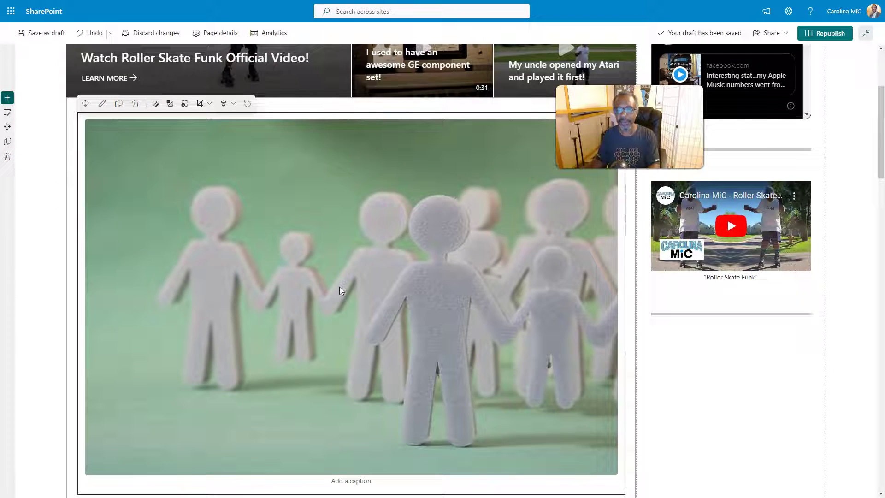
pyautogui.click(341, 296)
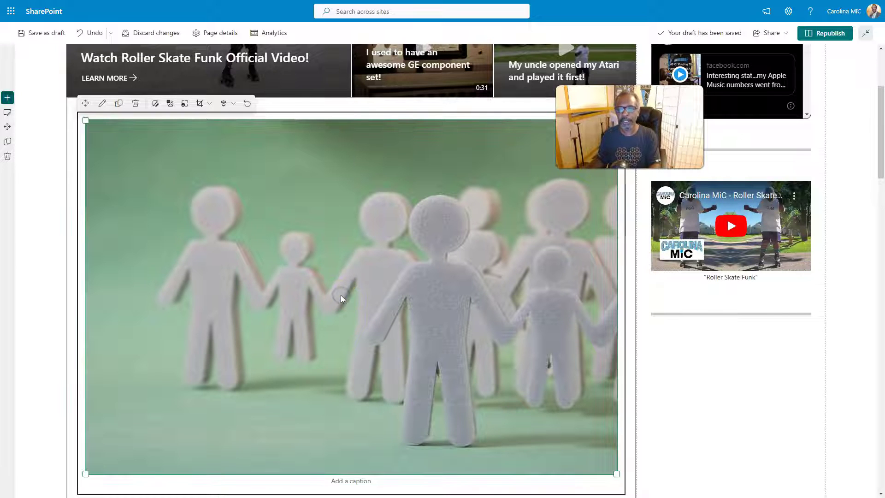
pyautogui.scroll(-2, 341, 299)
pyautogui.scroll(4, 483, 249)
pyautogui.click(483, 249)
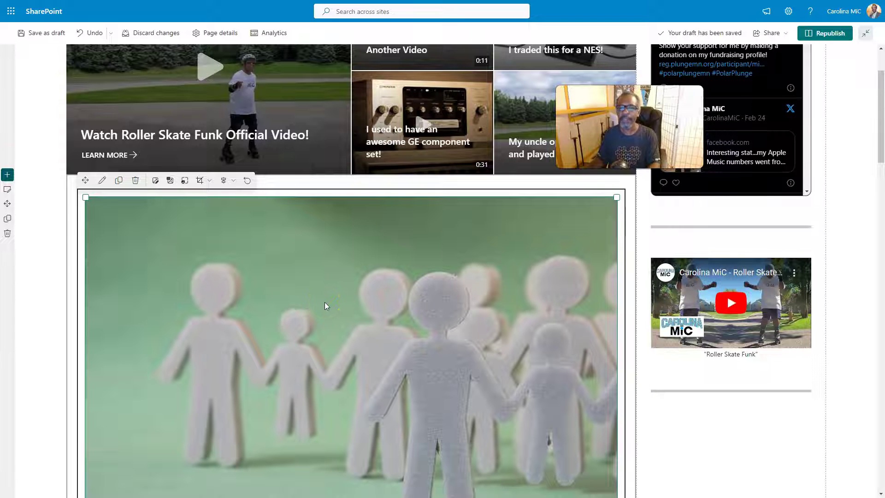
pyautogui.scroll(1, 324, 302)
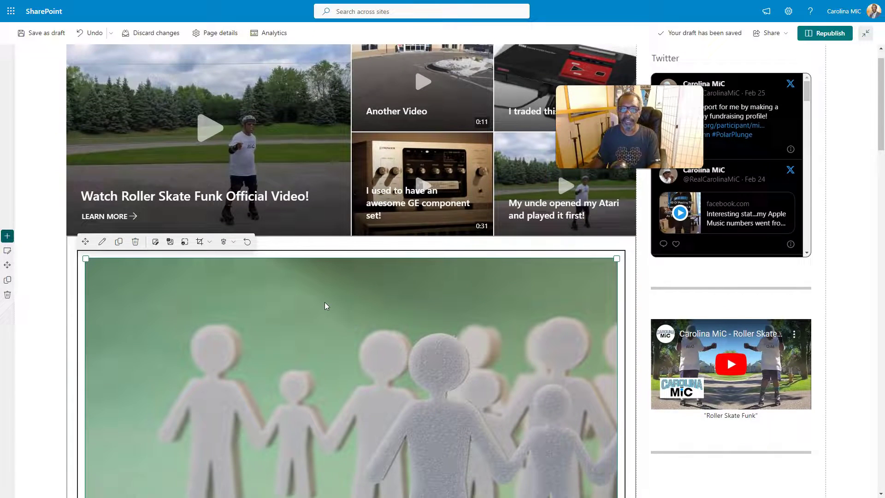
pyautogui.scroll(1, 324, 302)
pyautogui.scroll(-2, 325, 346)
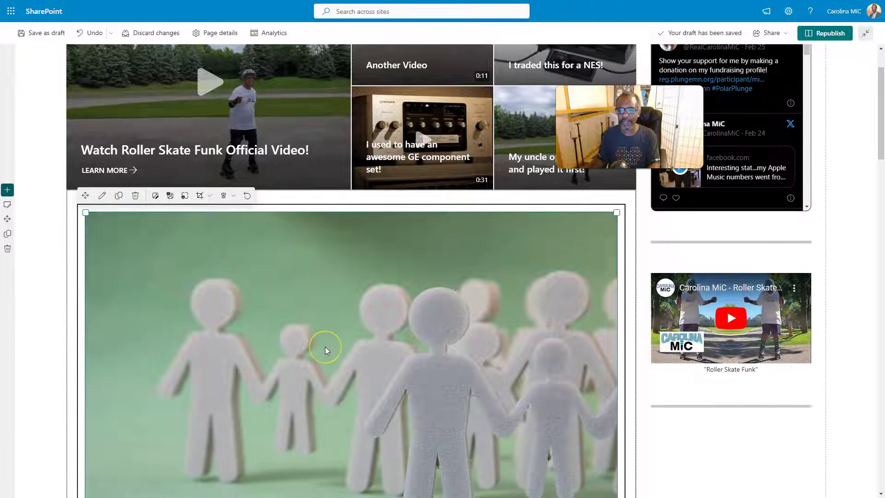
pyautogui.scroll(-2, 325, 347)
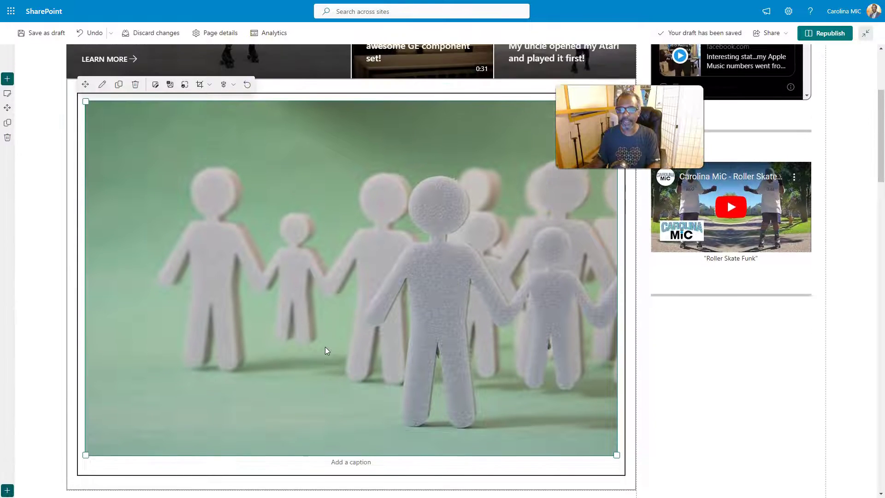
pyautogui.scroll(1, 325, 351)
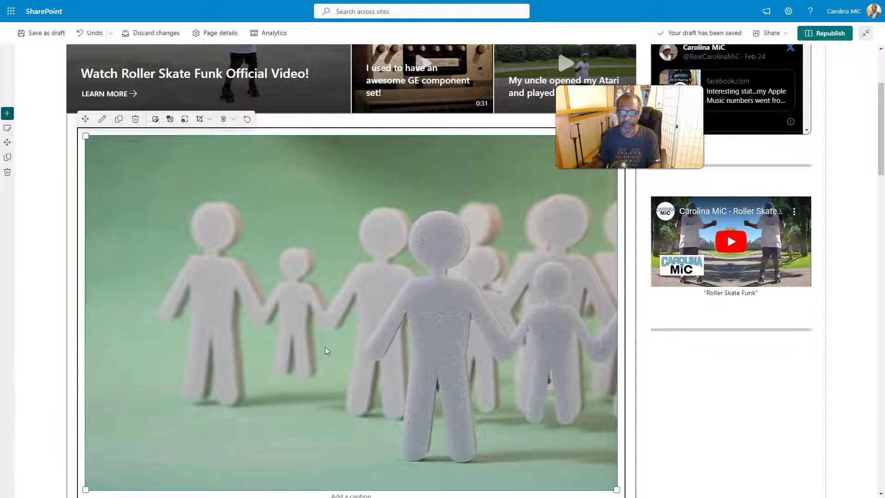
pyautogui.scroll(1, 326, 351)
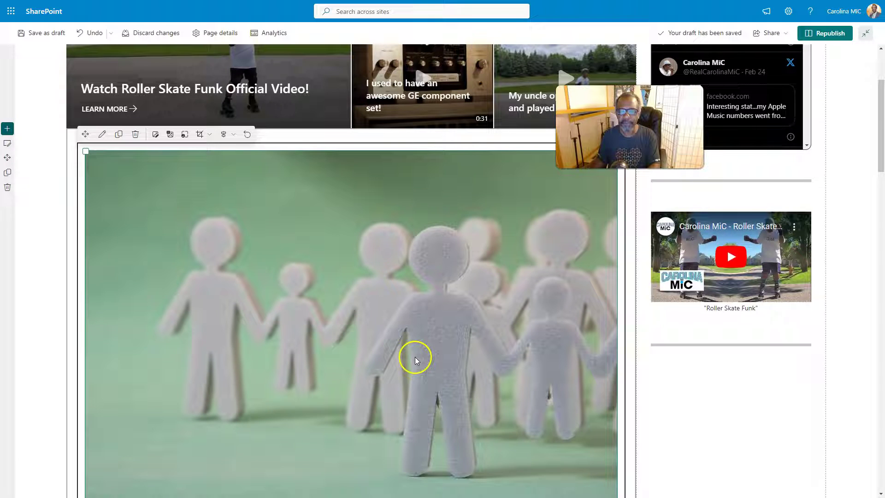
pyautogui.scroll(1, 415, 357)
pyautogui.scroll(-1, 415, 357)
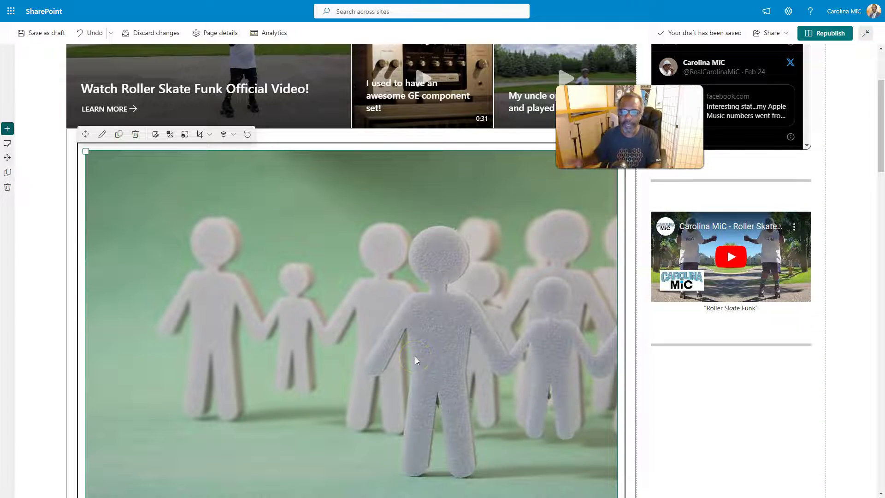
pyautogui.scroll(3, 417, 357)
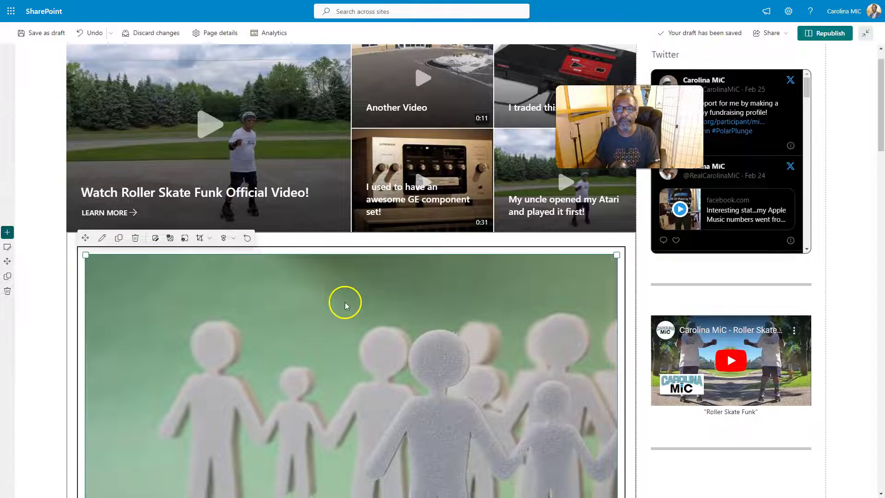
pyautogui.scroll(-2, 351, 299)
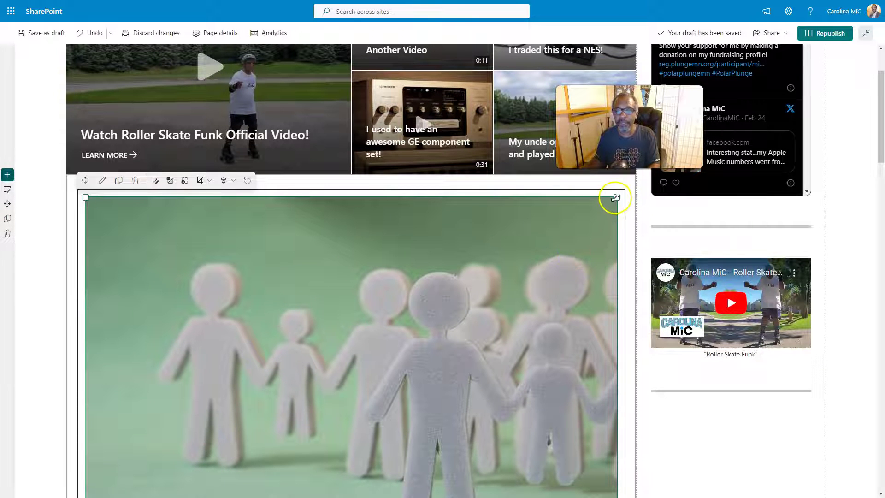
# Drag the paper-people photo's corner inward so it sits smaller and centred.
pyautogui.moveTo(616, 197); pyautogui.dragTo(547, 257)
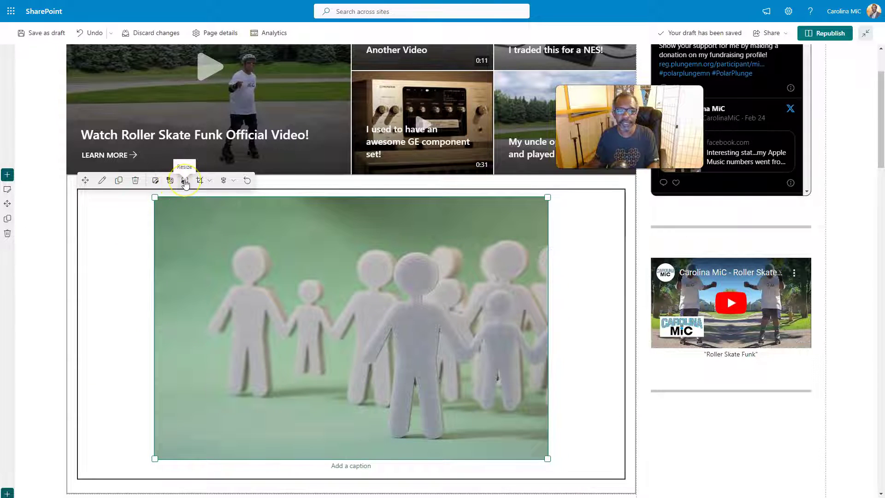
pyautogui.click(185, 181)
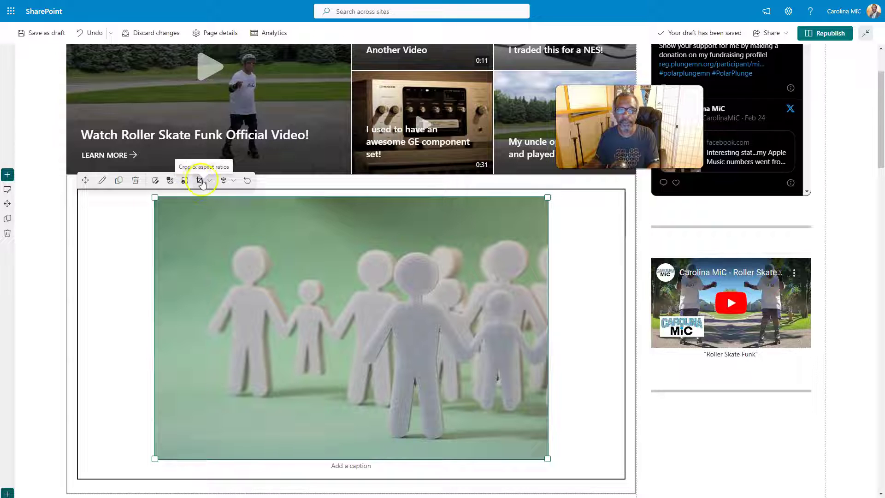
pyautogui.click(184, 181)
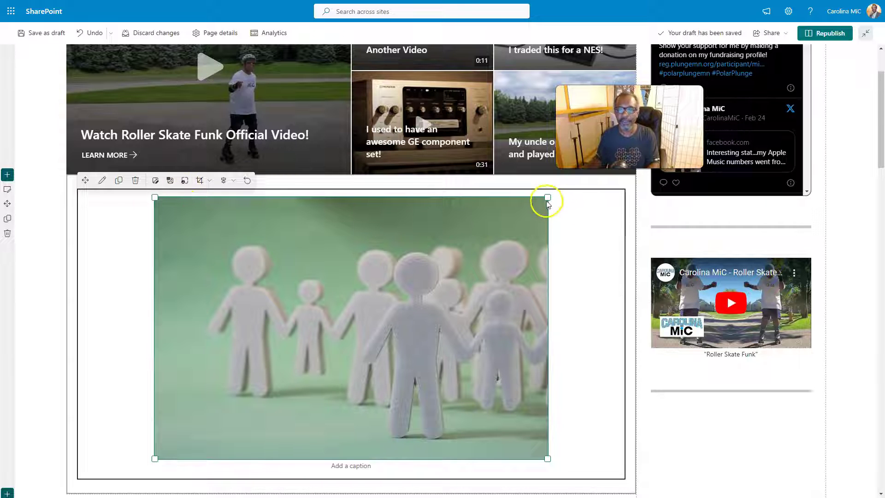
# Crop the paper-people photo to 16:9 after trying Square and 2:3.
pyautogui.click(200, 181)
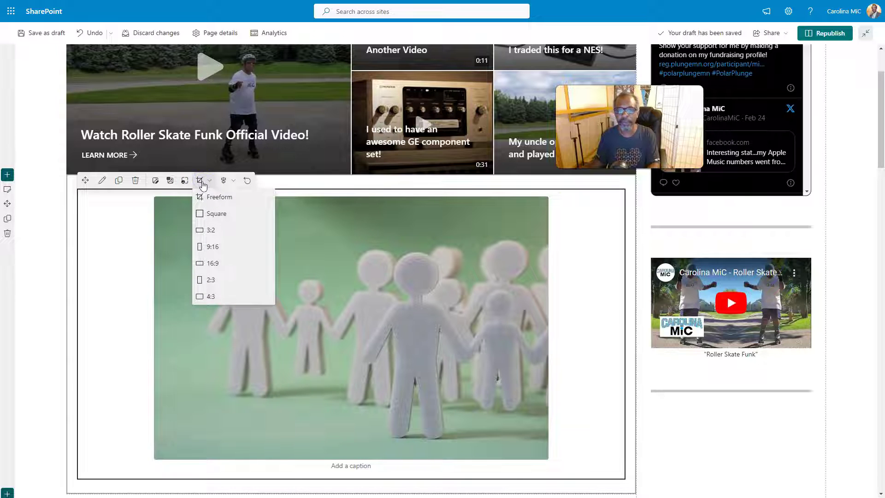
pyautogui.click(210, 218)
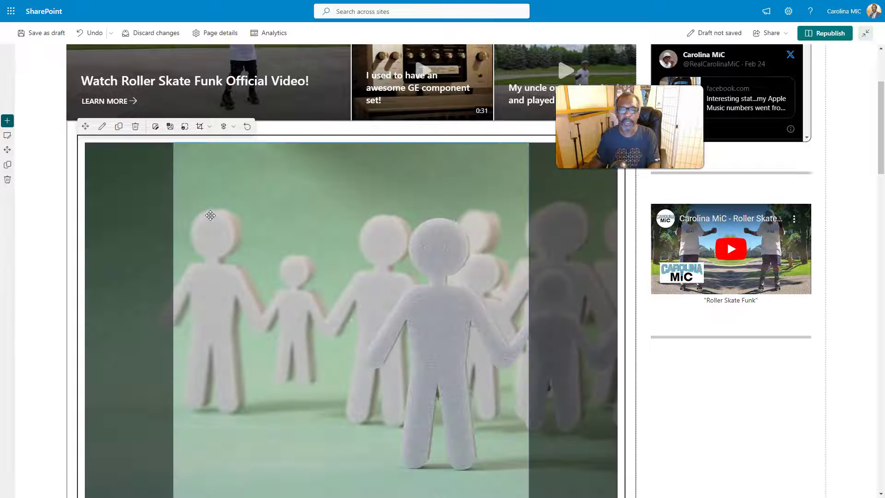
pyautogui.scroll(-1, 369, 287)
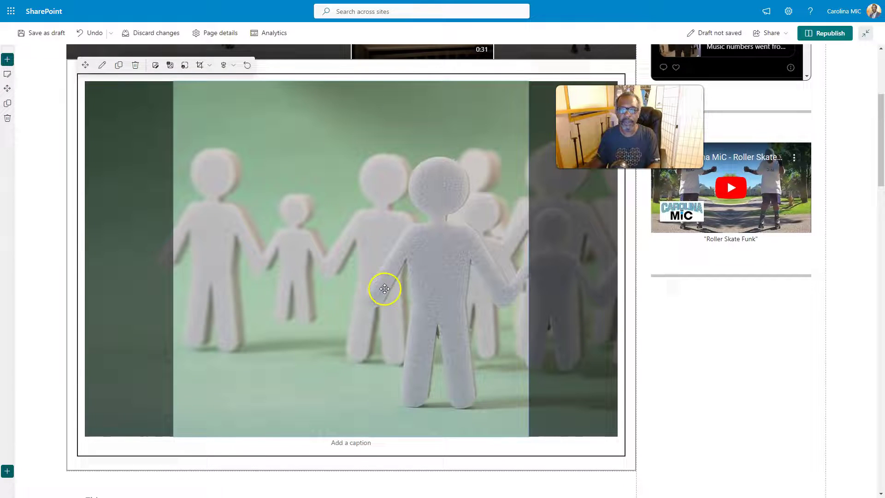
pyautogui.scroll(1, 394, 274)
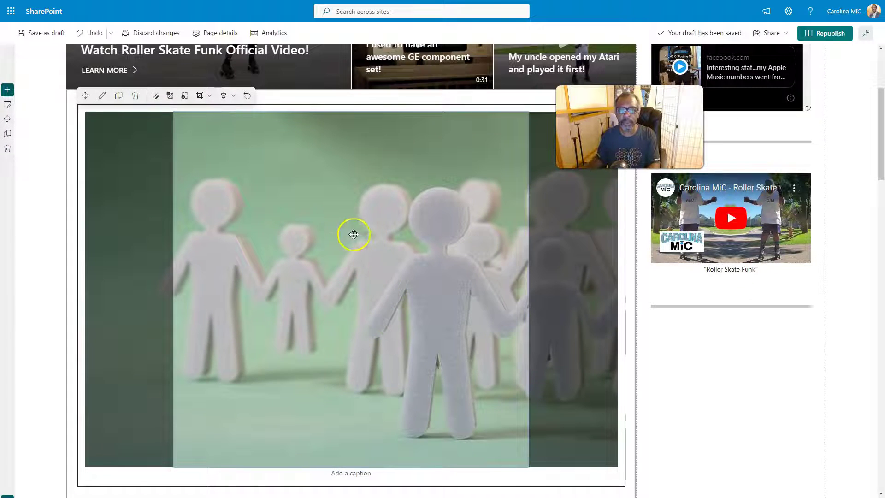
pyautogui.scroll(-1, 298, 196)
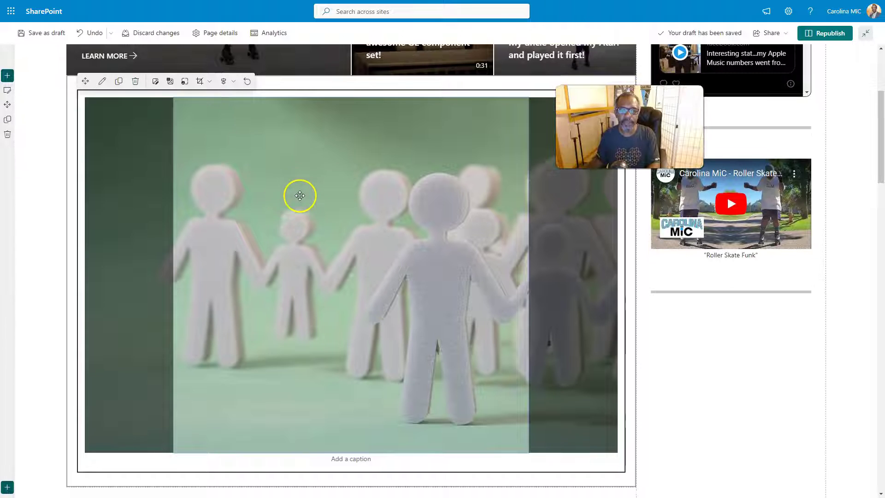
pyautogui.click(203, 82)
pyautogui.click(206, 133)
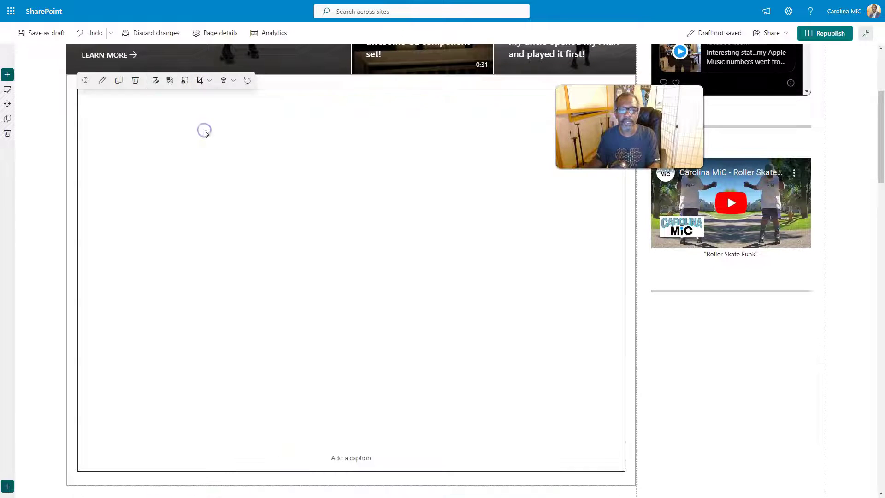
pyautogui.click(210, 81)
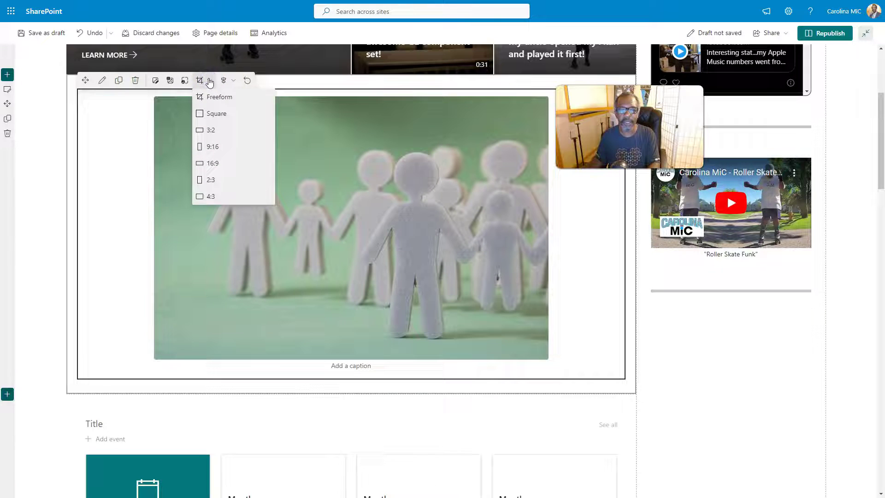
pyautogui.click(211, 179)
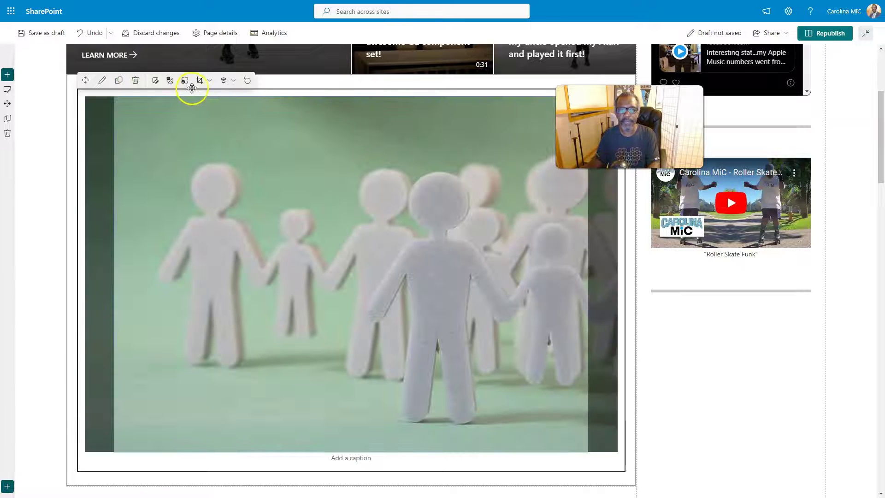
pyautogui.click(209, 81)
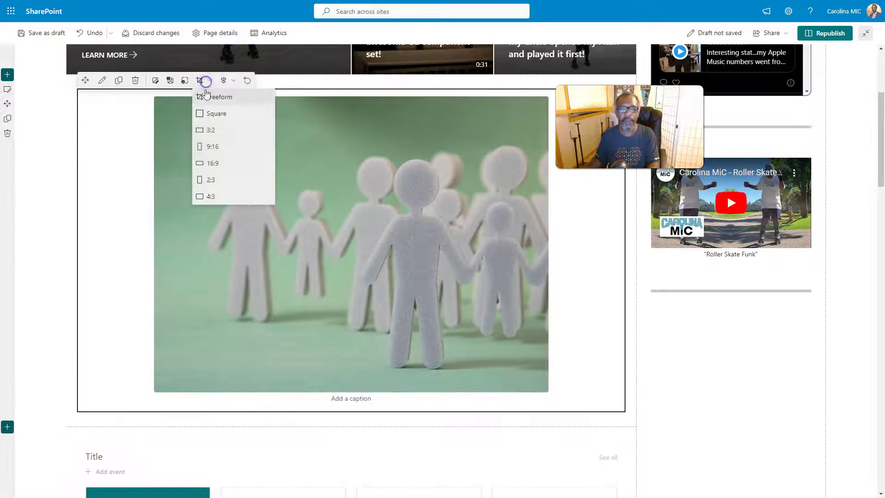
pyautogui.click(210, 163)
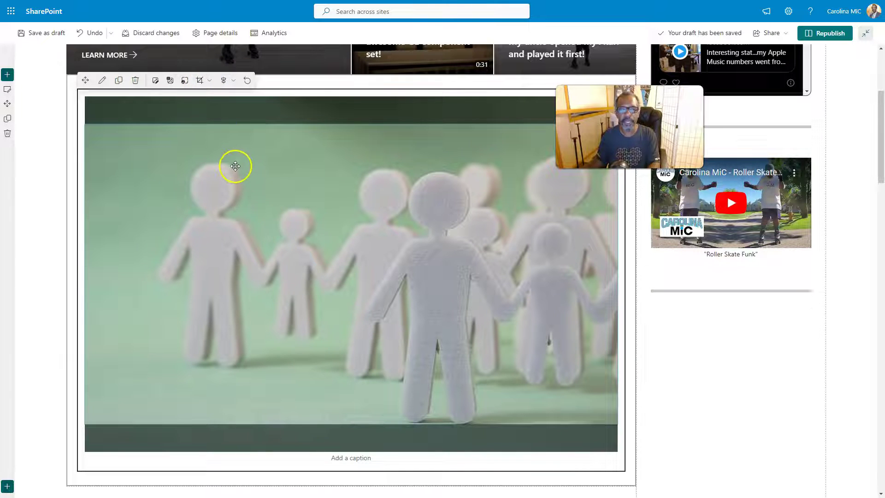
pyautogui.click(340, 174)
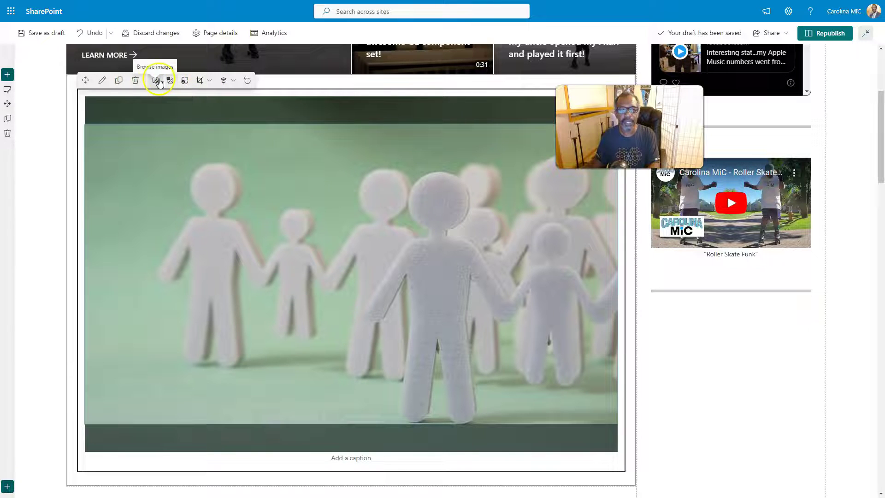
# Resize the 16:9 photo smaller by dragging its top-right corner inward.
pyautogui.click(183, 81)
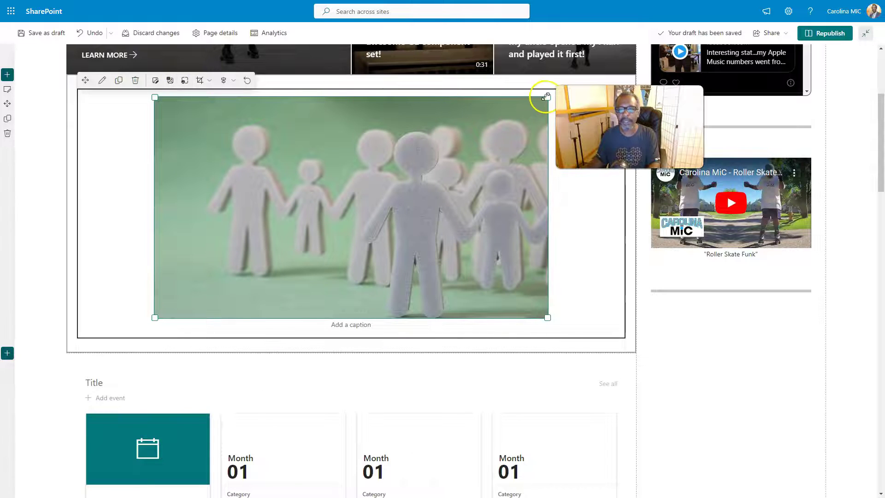
pyautogui.moveTo(547, 97); pyautogui.dragTo(506, 109)
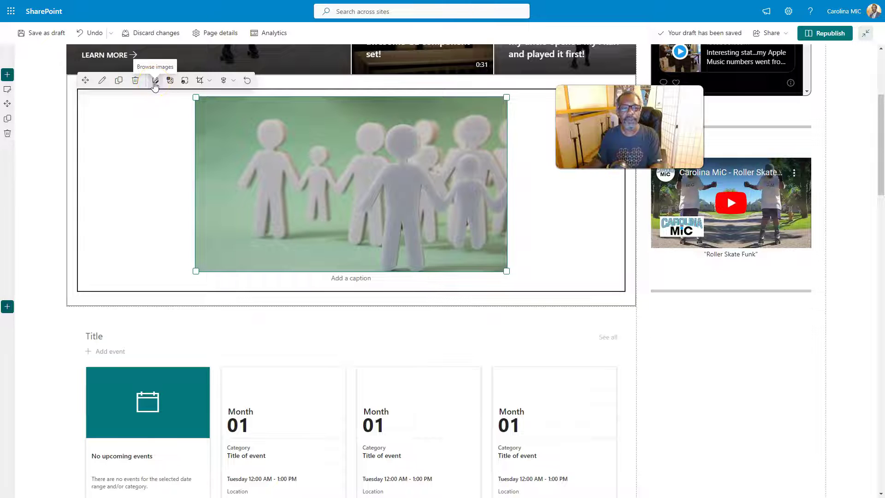
# Add a text overlay to the photo and type 'How many characters'.
pyautogui.click(170, 80)
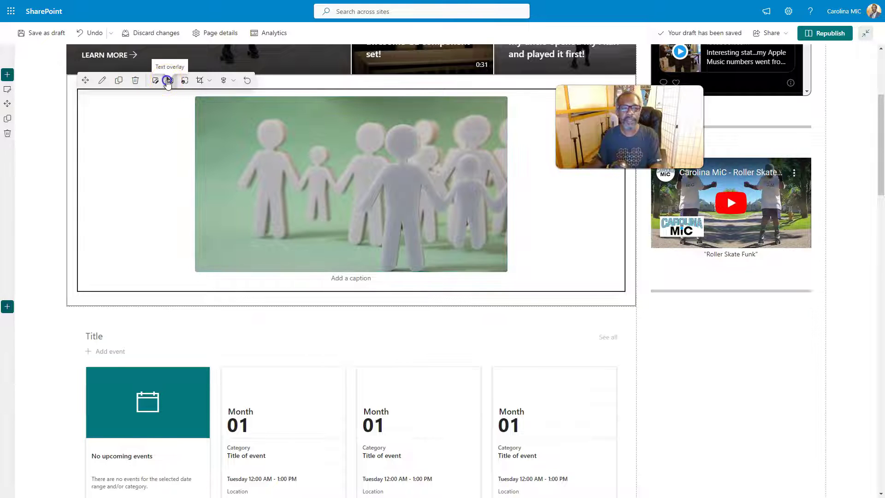
pyautogui.click(284, 256)
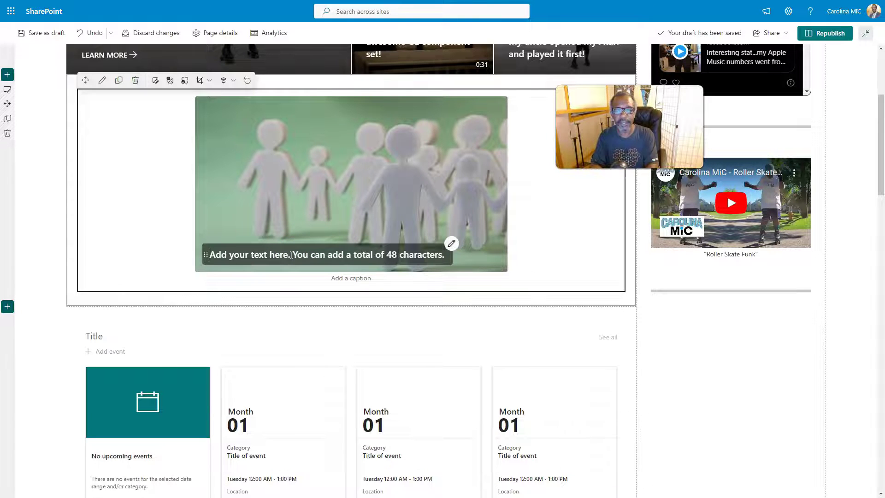
pyautogui.write('How many ')
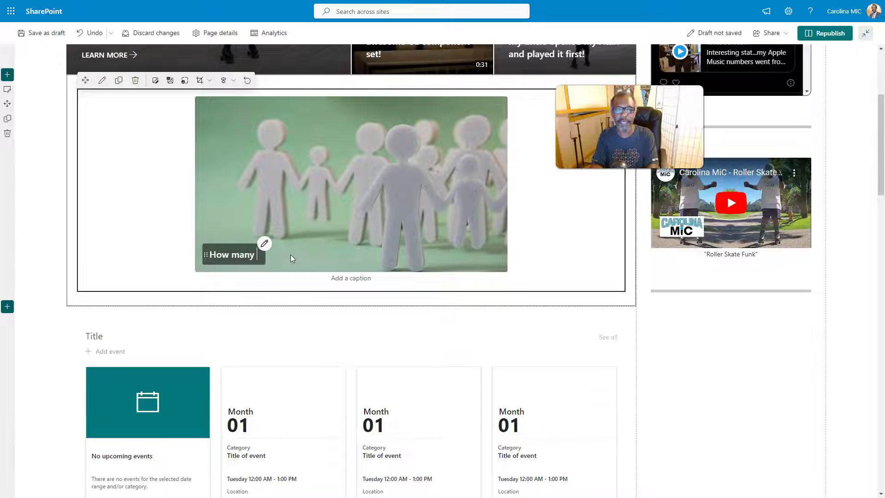
pyautogui.write('characters')
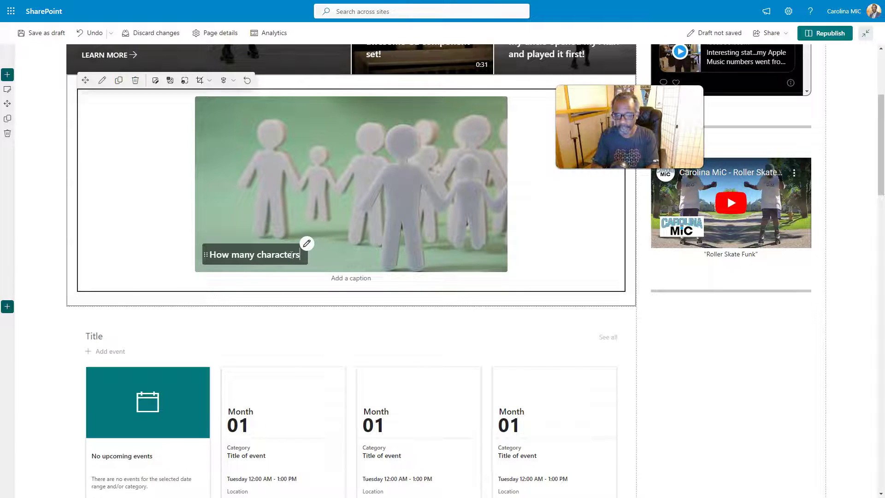
pyautogui.write('dddddddddddddddddddddddddddddd')
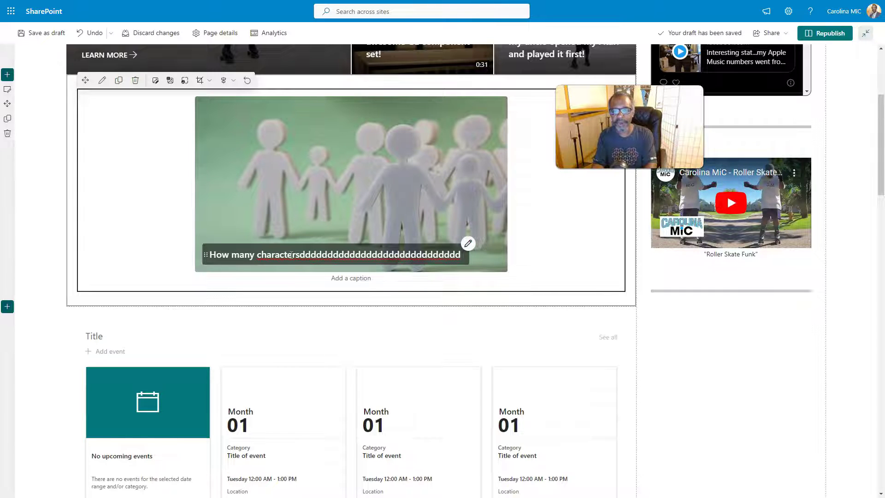
pyautogui.press('BackSpace')
pyautogui.press('BackSpace')
pyautogui.press('BackSpace')
pyautogui.press('BackSpace')
pyautogui.press('BackSpace')
pyautogui.press('BackSpace')
pyautogui.press('BackSpace')
pyautogui.press('BackSpace')
pyautogui.press('BackSpace')
pyautogui.press('BackSpace')
pyautogui.press('BackSpace')
pyautogui.press('BackSpace')
pyautogui.press('BackSpace')
pyautogui.press('BackSpace')
pyautogui.press('BackSpace')
pyautogui.press('BackSpace')
pyautogui.press('BackSpace')
pyautogui.press('BackSpace')
pyautogui.press('BackSpace')
pyautogui.press('BackSpace')
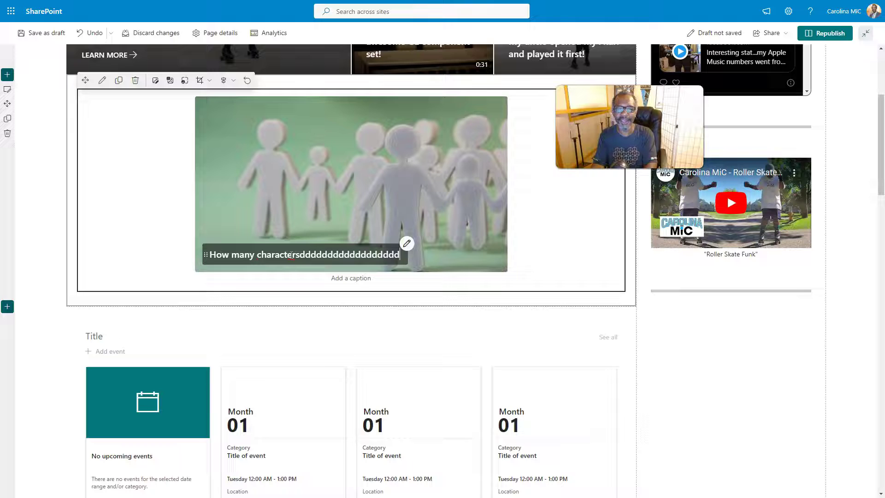
pyautogui.press('BackSpace')
pyautogui.press('BackSpace')
pyautogui.press('BackSpace')
pyautogui.press('BackSpace')
pyautogui.press('BackSpace')
pyautogui.press('BackSpace')
pyautogui.press('BackSpace')
pyautogui.press('BackSpace')
pyautogui.press('BackSpace')
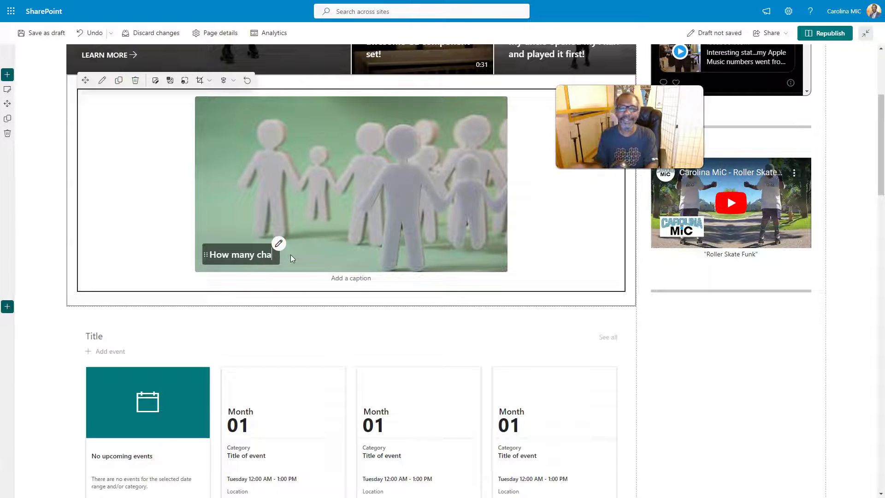
pyautogui.click(329, 184)
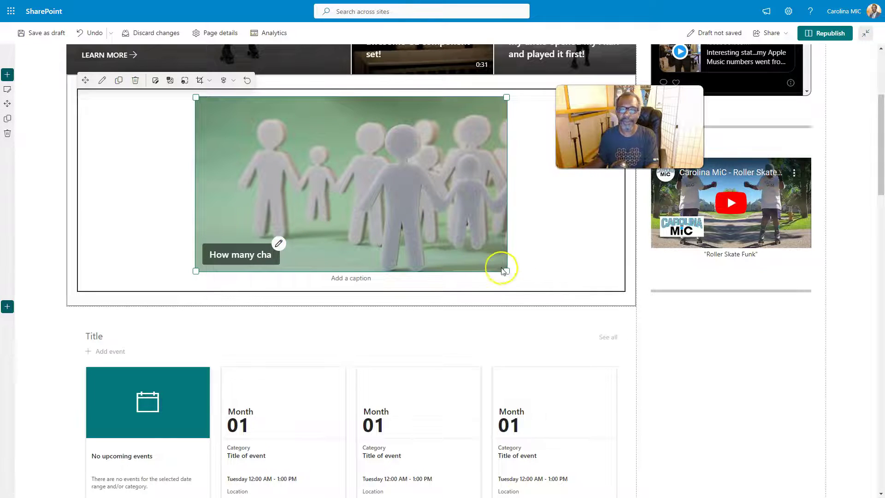
pyautogui.moveTo(504, 270)
pyautogui.mouseDown()
pyautogui.moveTo(525, 293)
pyautogui.moveTo(510, 269)
pyautogui.mouseUp()
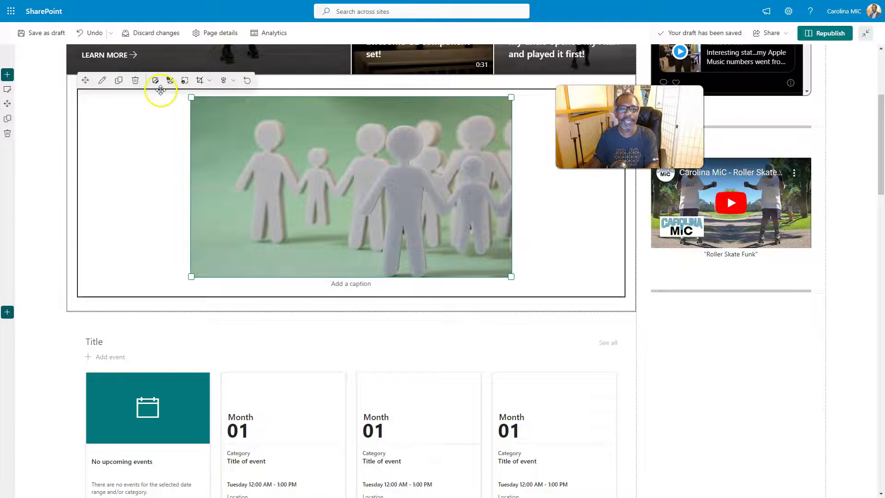
# Complete the overlay as 'How many characters???' and move it to the photo's centre.
pyautogui.click(171, 80)
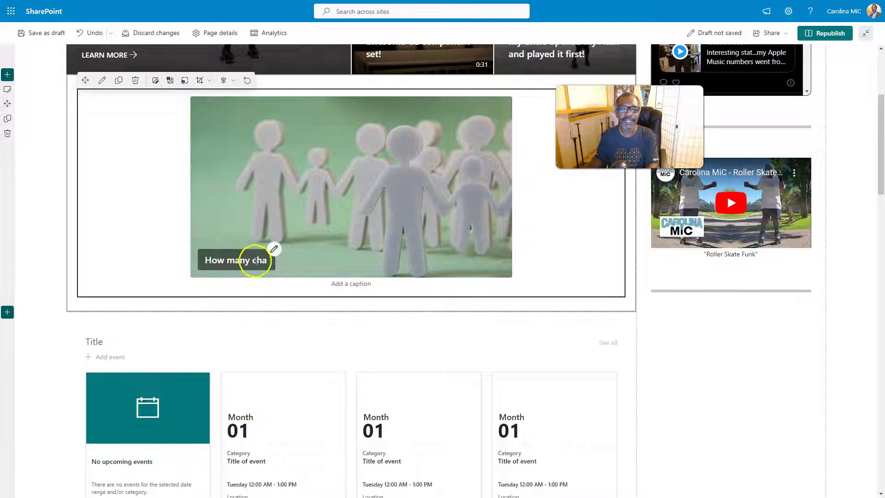
pyautogui.click(266, 261)
pyautogui.write('racters???')
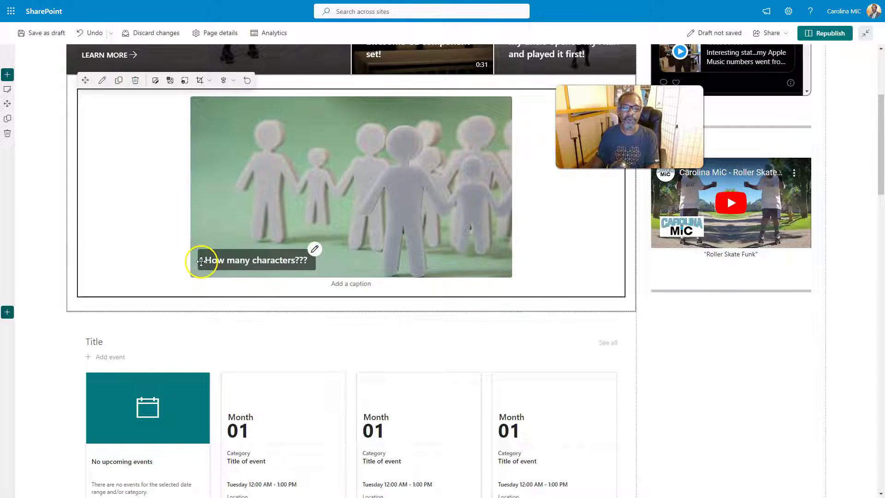
pyautogui.moveTo(201, 260)
pyautogui.mouseDown()
pyautogui.moveTo(252, 168)
pyautogui.moveTo(323, 155)
pyautogui.moveTo(306, 156)
pyautogui.mouseUp()
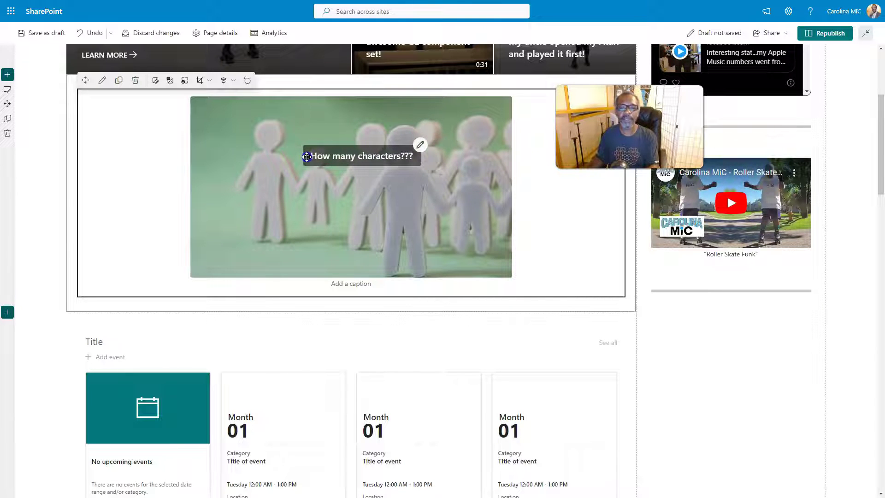
pyautogui.click(430, 146)
# Lower the overlay's text box opacity from 54 to 40 in Text options.
pyautogui.click(421, 146)
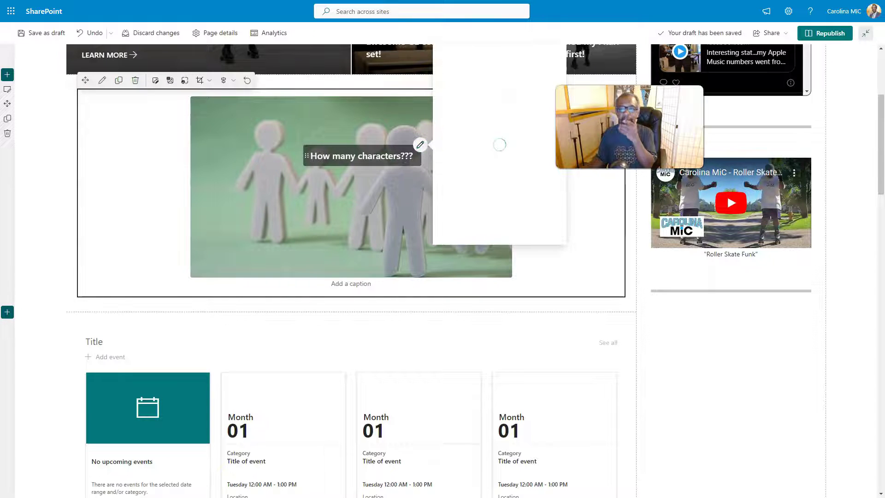
pyautogui.click(420, 145)
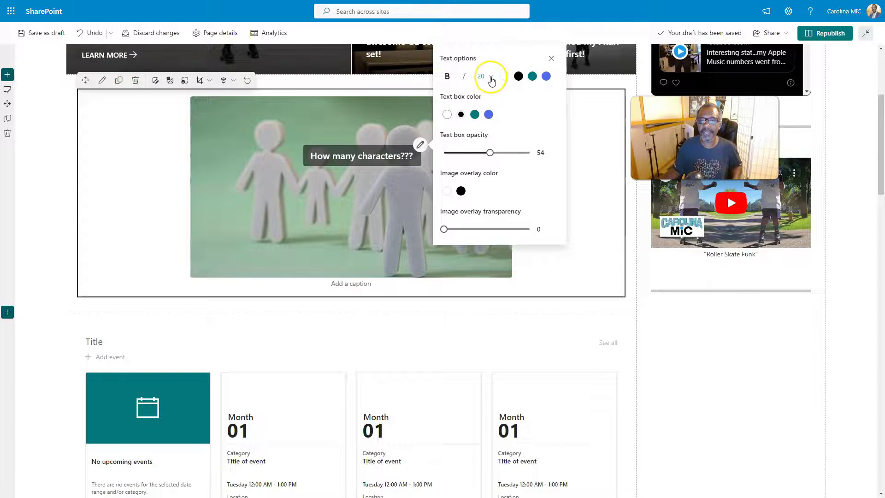
pyautogui.click(492, 78)
pyautogui.click(492, 77)
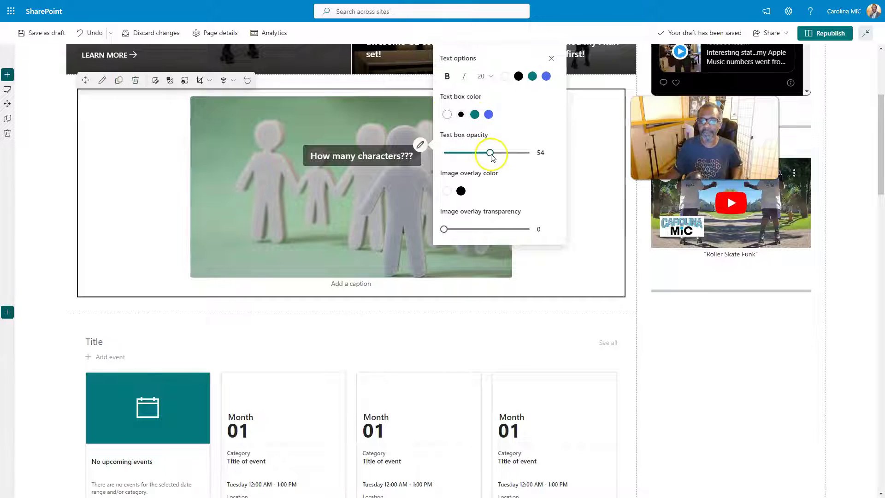
pyautogui.moveTo(491, 156)
pyautogui.mouseDown()
pyautogui.moveTo(525, 152)
pyautogui.moveTo(478, 152)
pyautogui.mouseUp()
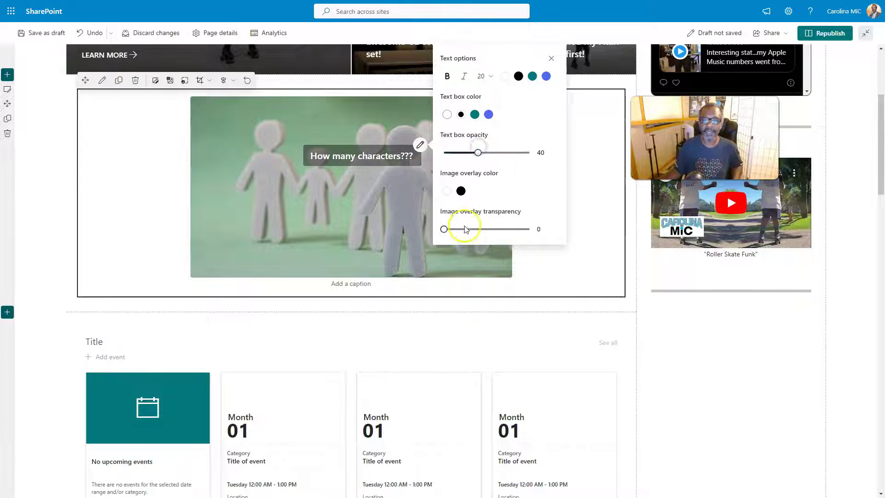
pyautogui.click(552, 59)
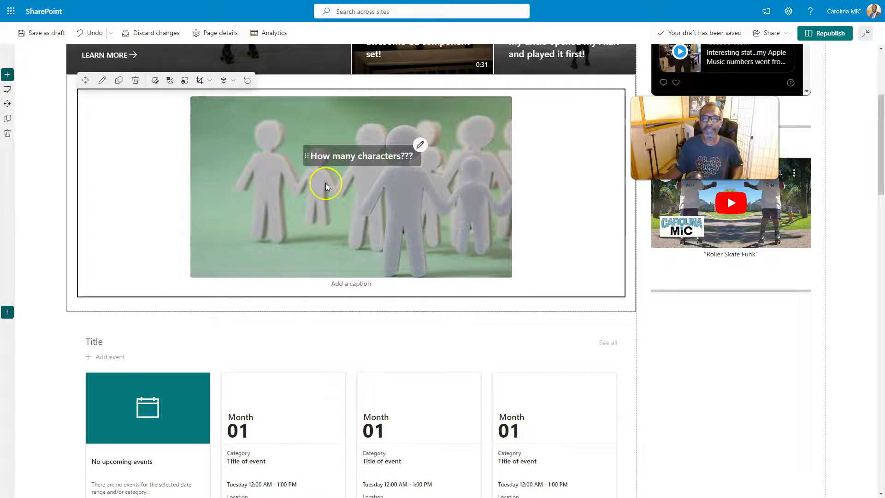
# Enter panthers.com as the photo's link in the Image settings pane.
pyautogui.scroll(1, 325, 184)
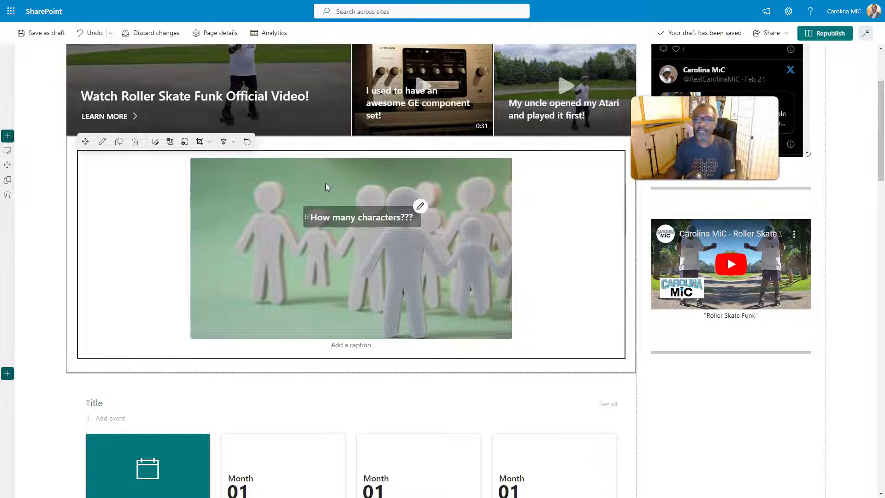
pyautogui.click(102, 143)
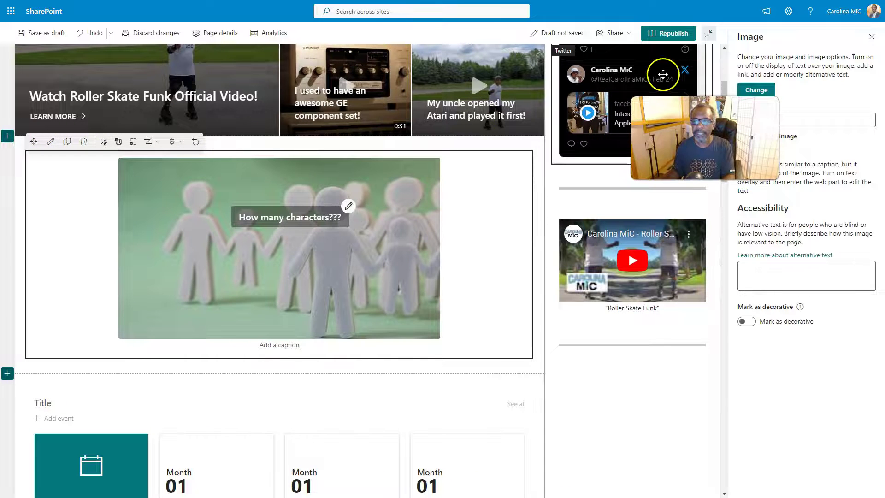
pyautogui.click(773, 121)
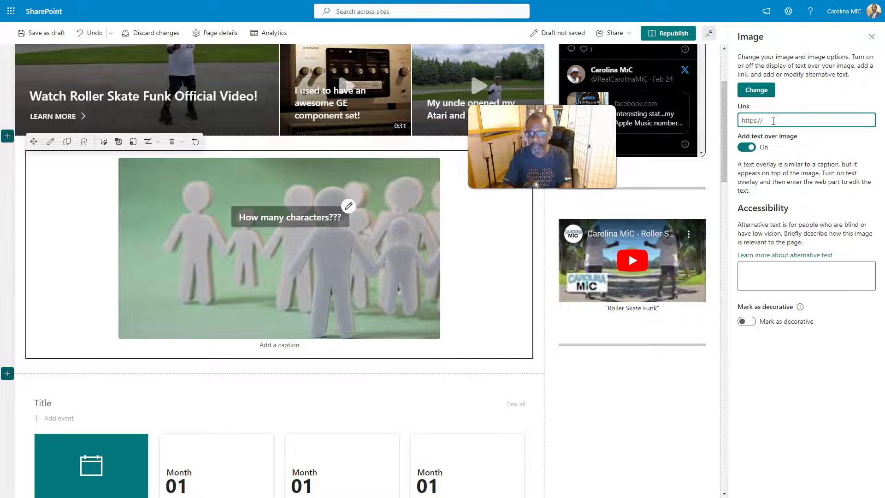
pyautogui.write('panthers.com')
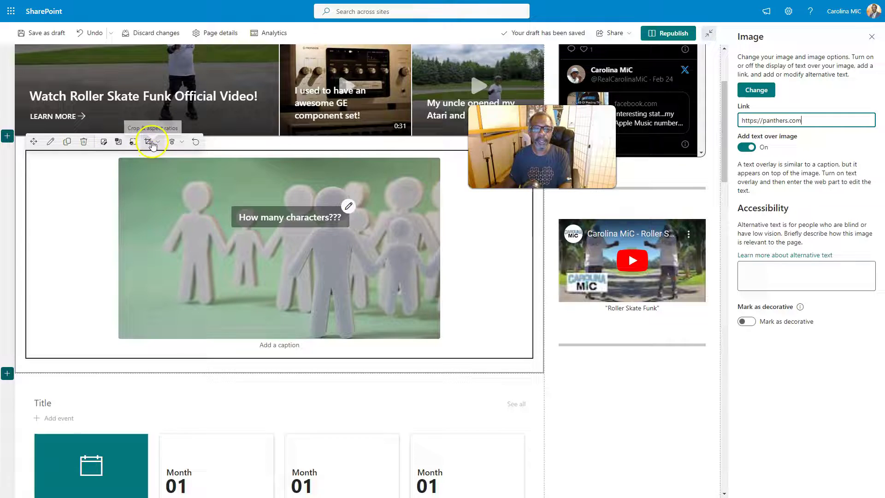
# Try left, right and then centre alignment for the photo.
pyautogui.click(174, 146)
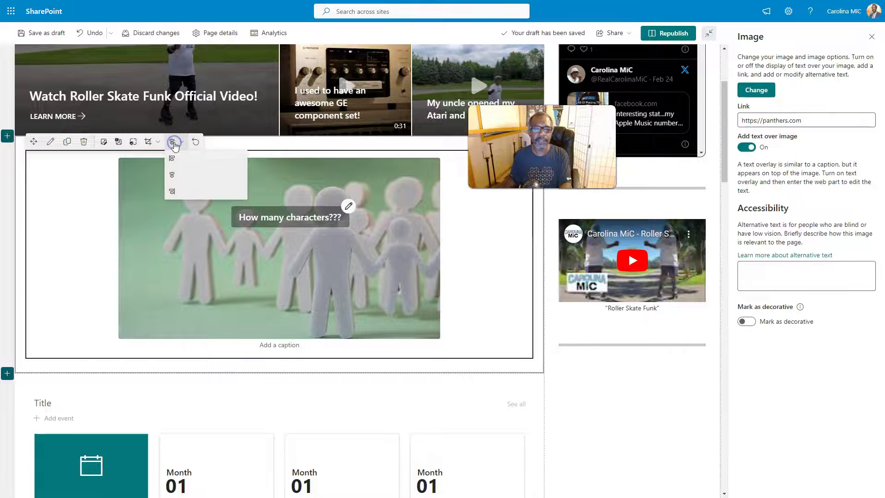
pyautogui.click(174, 160)
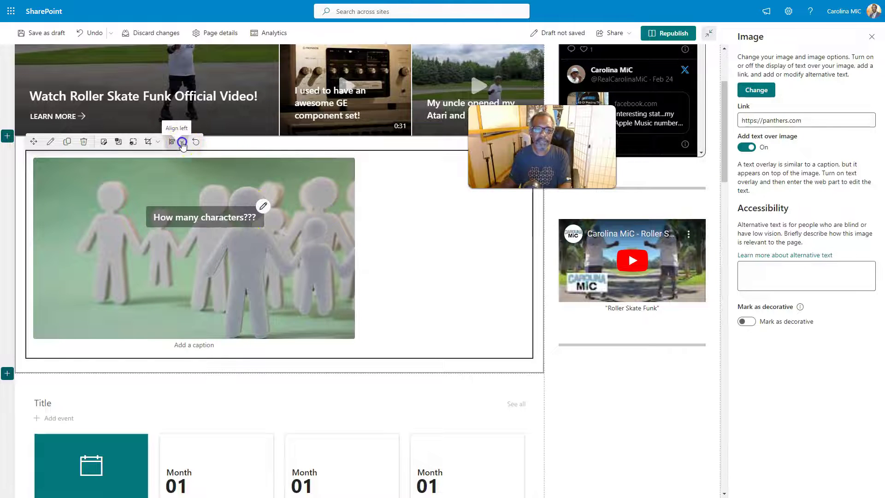
pyautogui.click(178, 142)
pyautogui.click(179, 188)
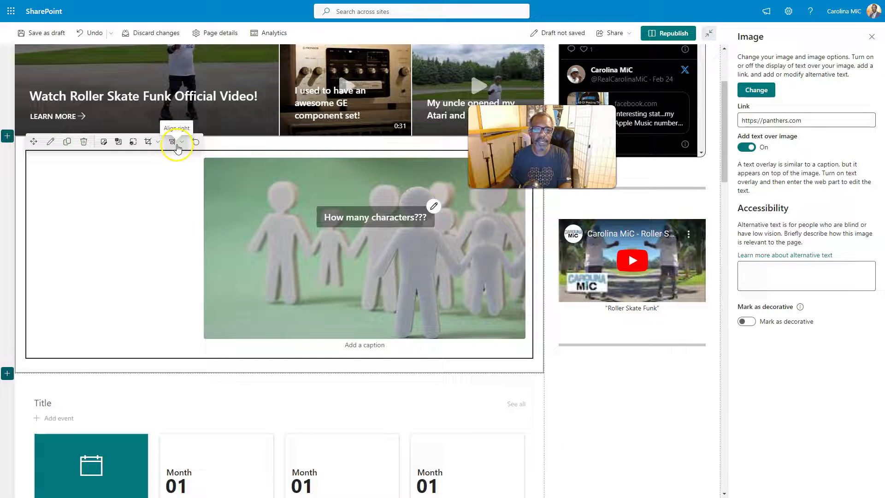
pyautogui.click(173, 142)
pyautogui.click(173, 173)
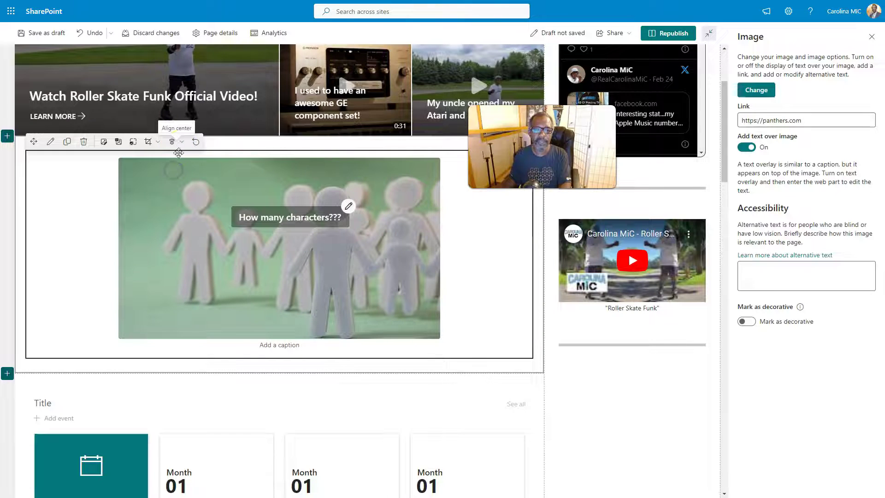
# Reset the photo to its original full-width size.
pyautogui.click(196, 142)
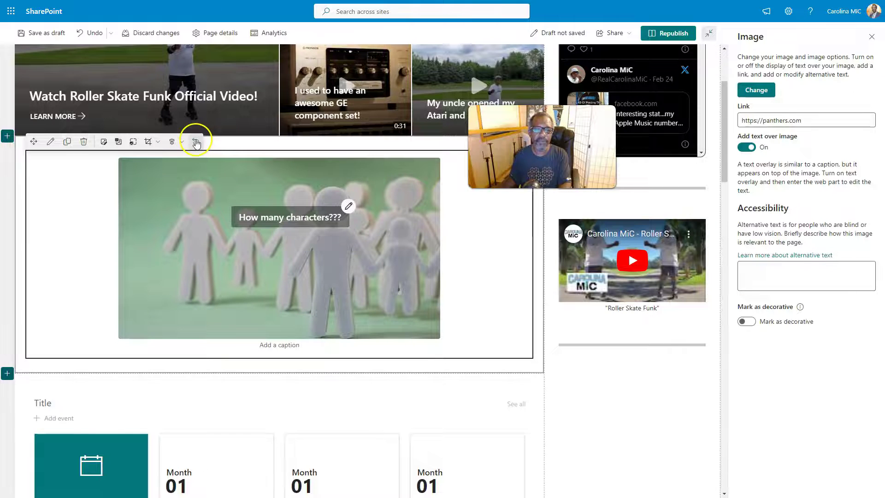
pyautogui.click(196, 142)
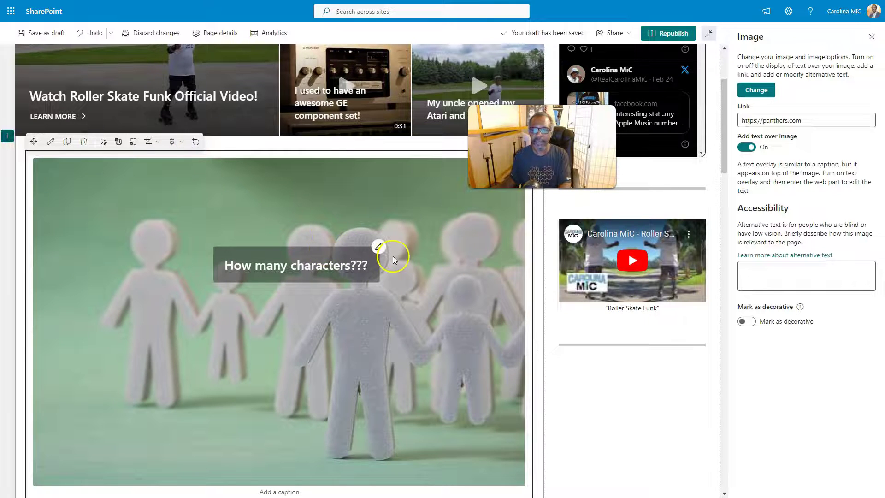
pyautogui.scroll(-2, 443, 298)
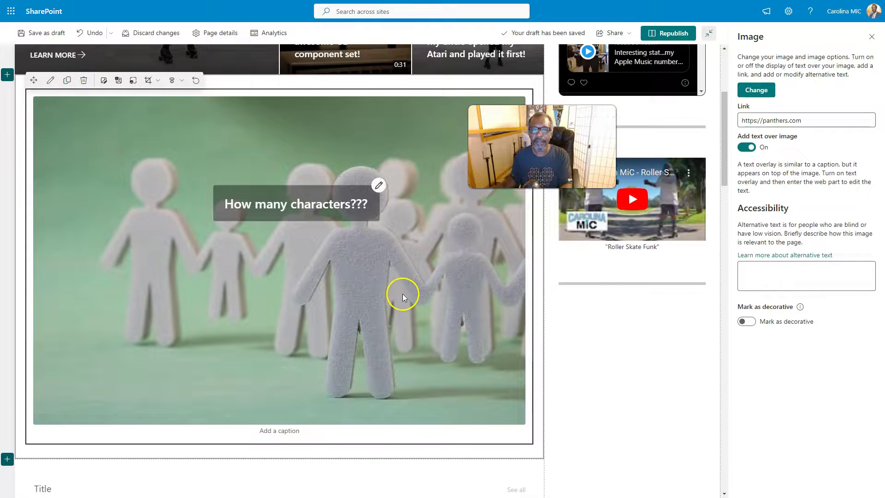